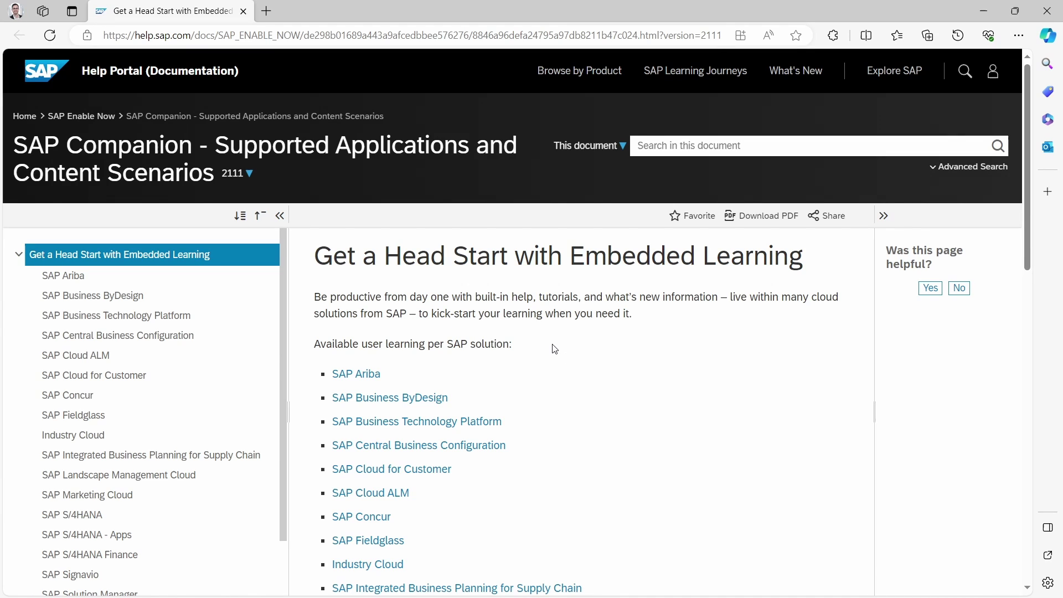
Scroll down the Get a Head Start page's list of SAP solutions
scroll(561, 374, "down", 1)
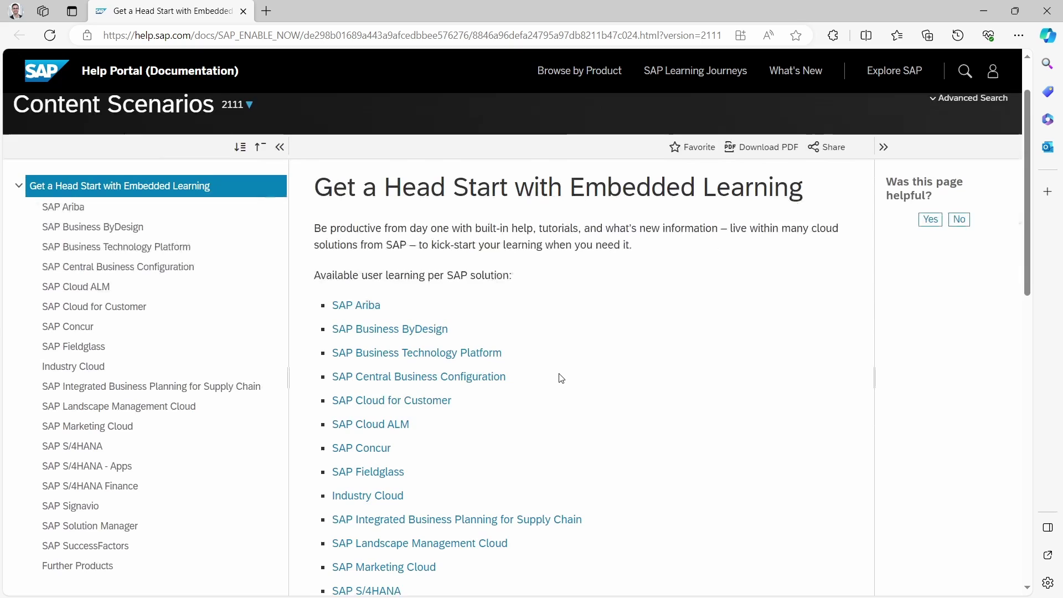
scroll(561, 377, "down", 1)
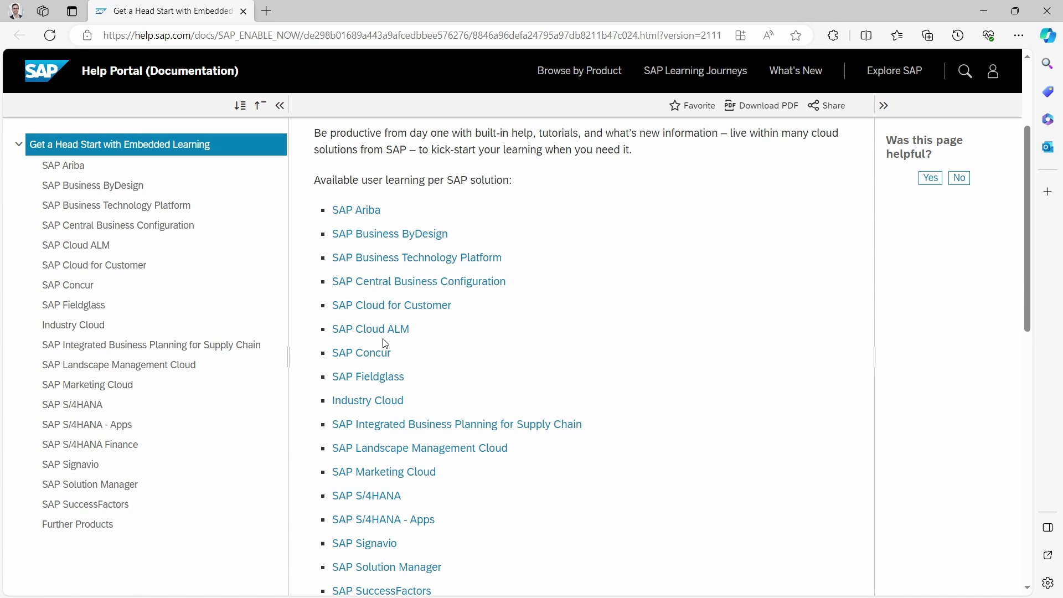
scroll(447, 355, "down", 3)
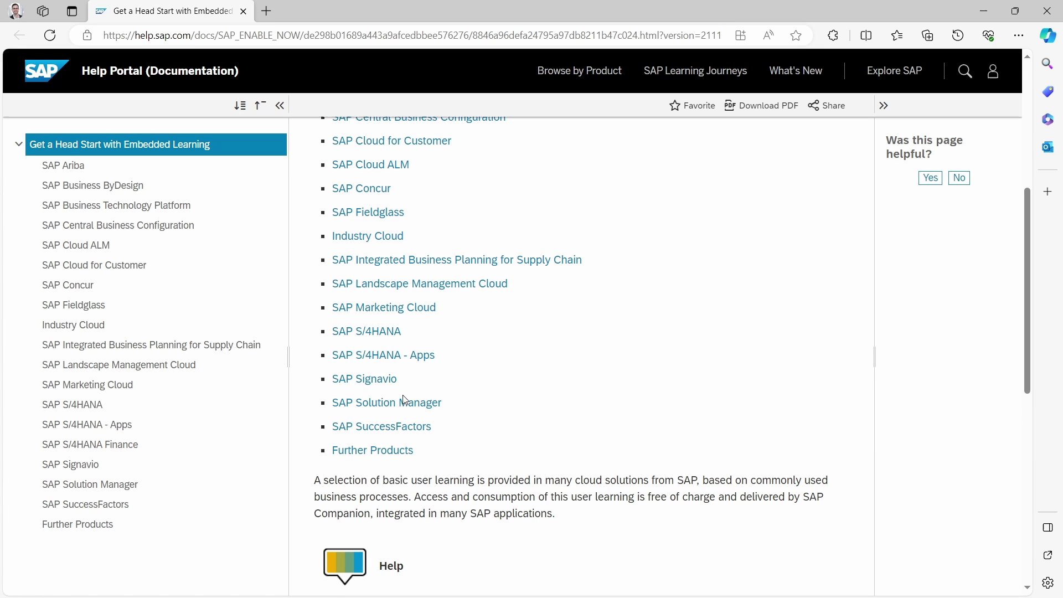
Browse the Further Products table, then go back to the Get a Head Start with Embedded Learning overview
left_click(396, 450)
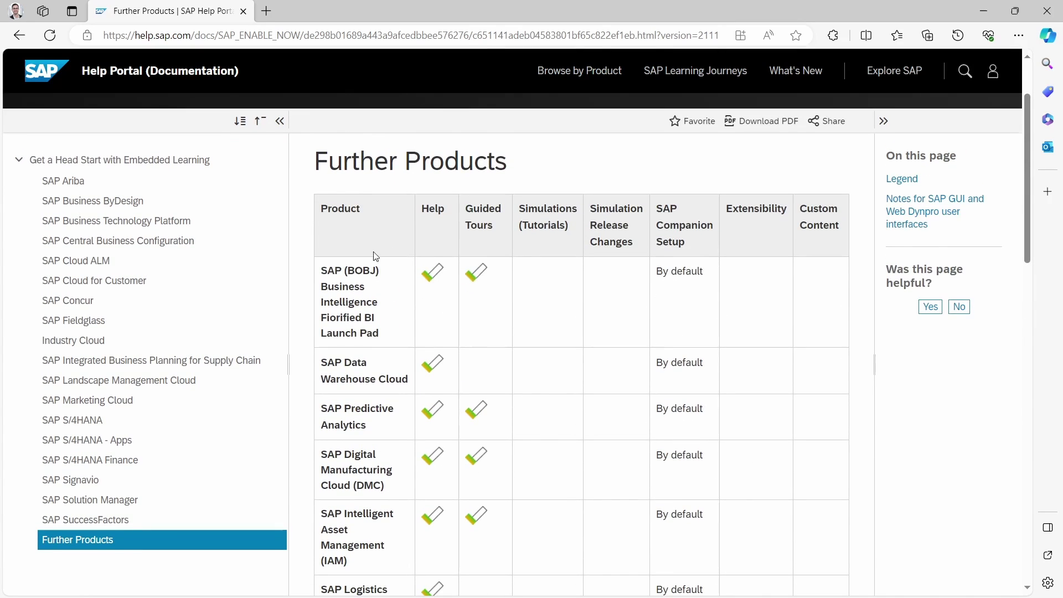
scroll(359, 330, "down", 3)
scroll(359, 330, "down", 5)
scroll(368, 339, "up", 5)
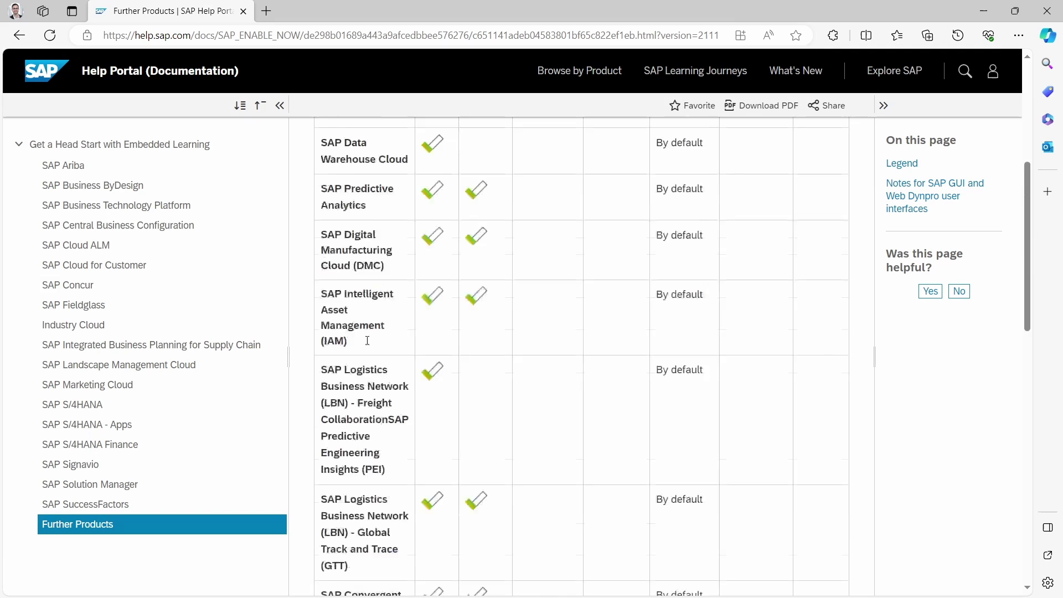
left_click(119, 145)
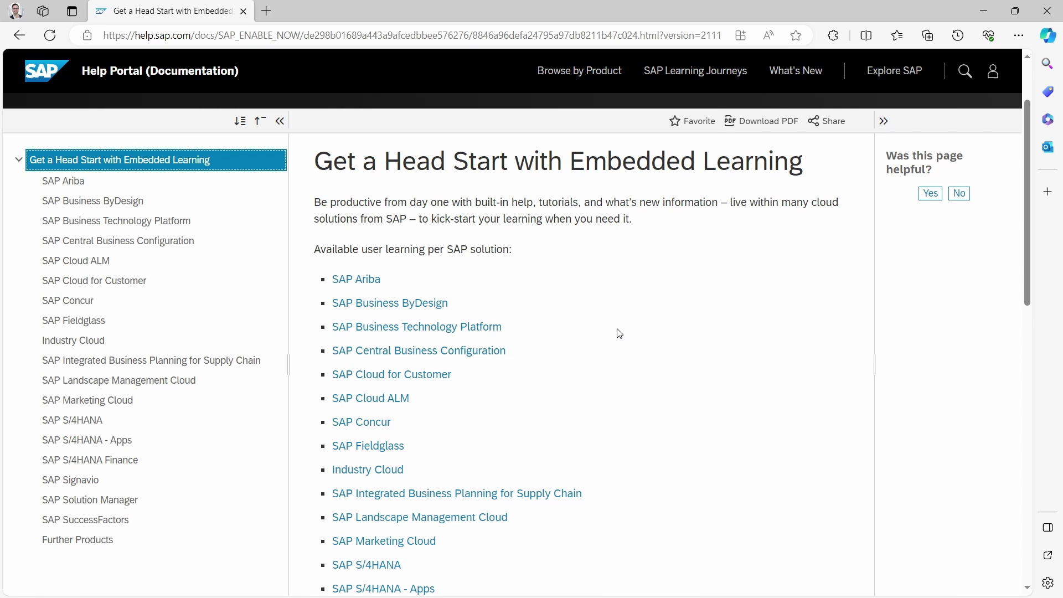
scroll(618, 334, "up", 2)
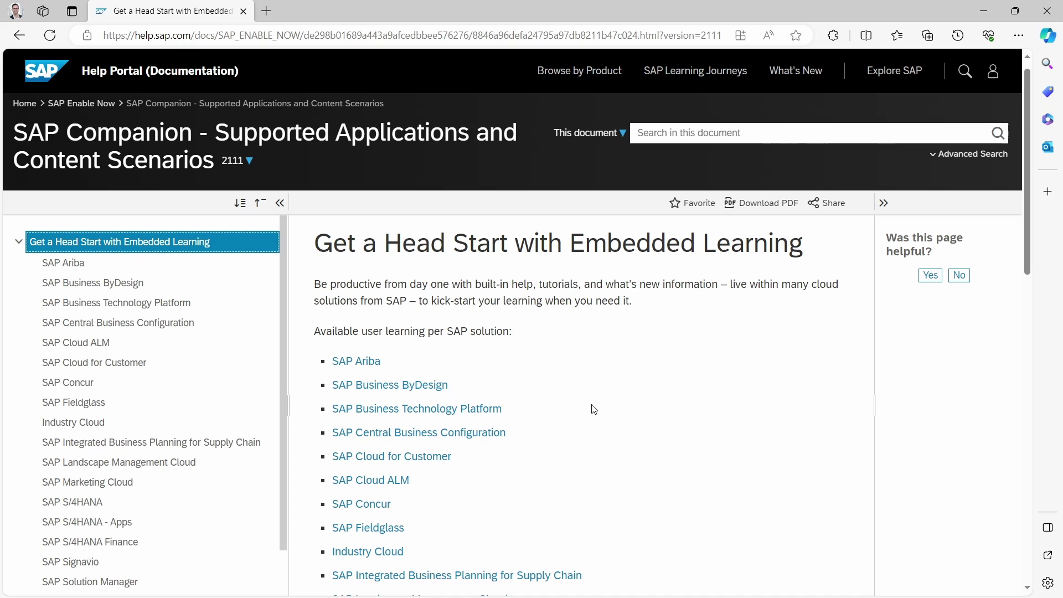
scroll(600, 407, "down", 1)
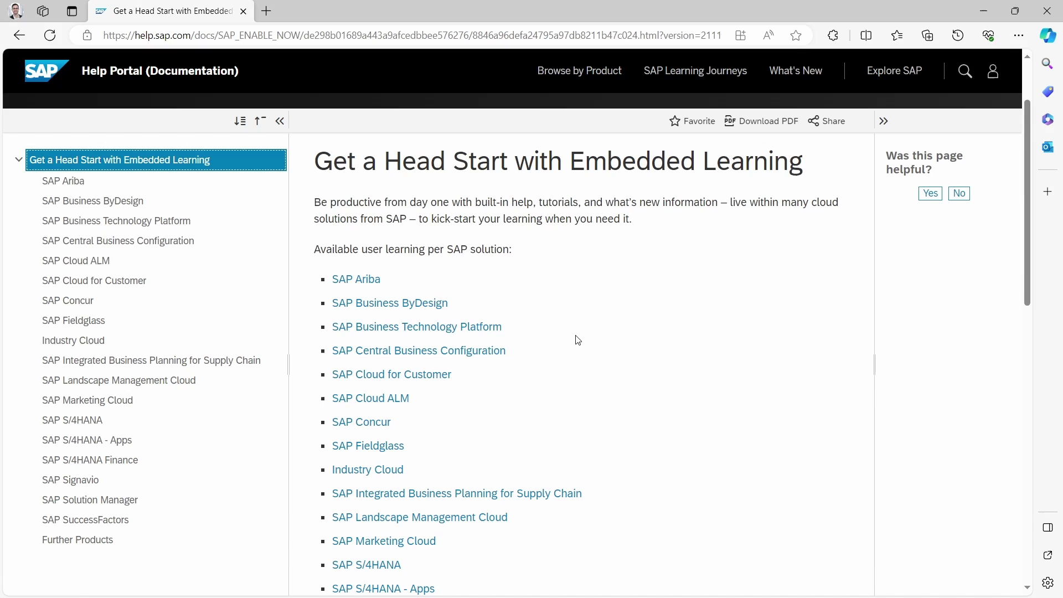
scroll(577, 346, "down", 10)
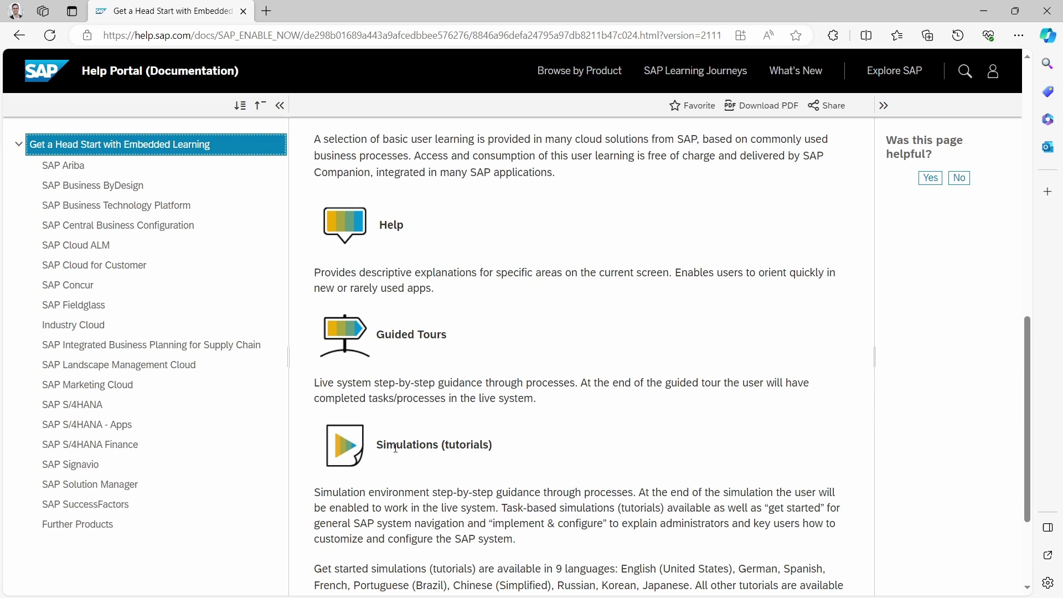
scroll(498, 454, "down", 4)
scroll(456, 386, "up", 4)
scroll(456, 386, "up", 10)
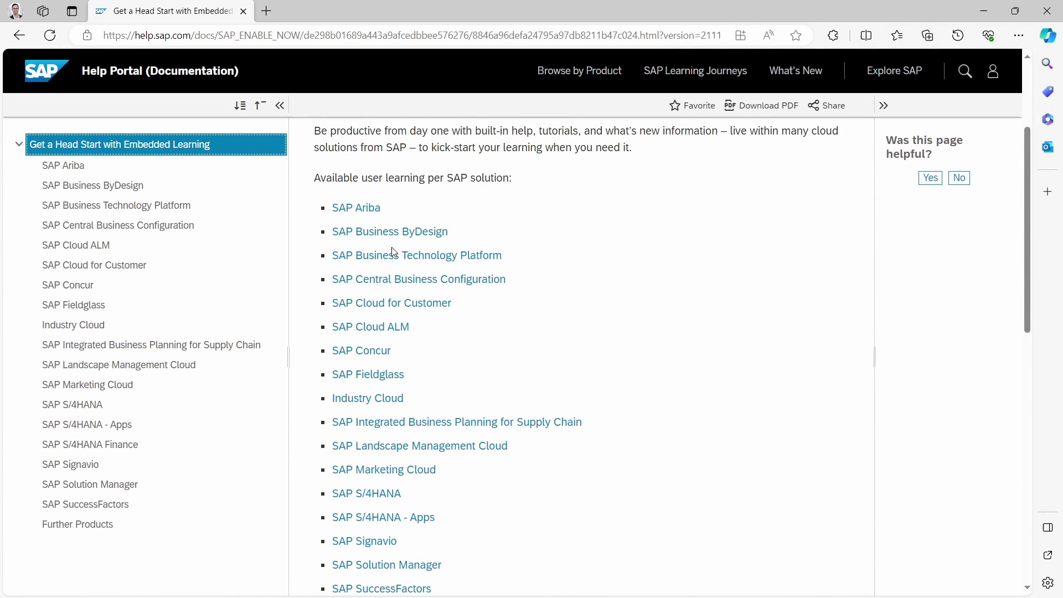
Open the SAP Business Technology Platform learning table and review its products and Legend
left_click(424, 262)
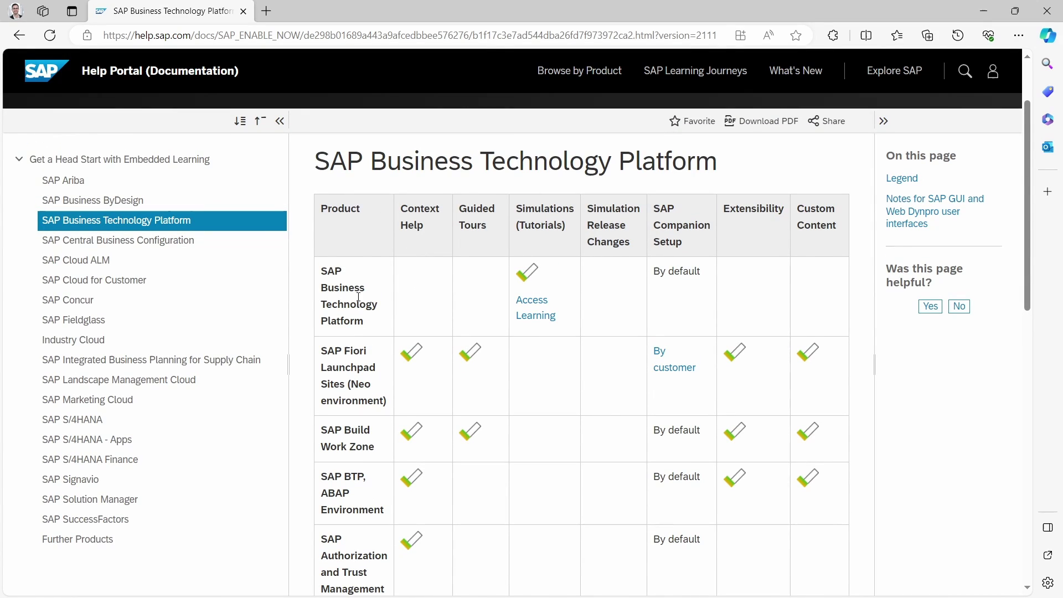
scroll(356, 382, "down", 2)
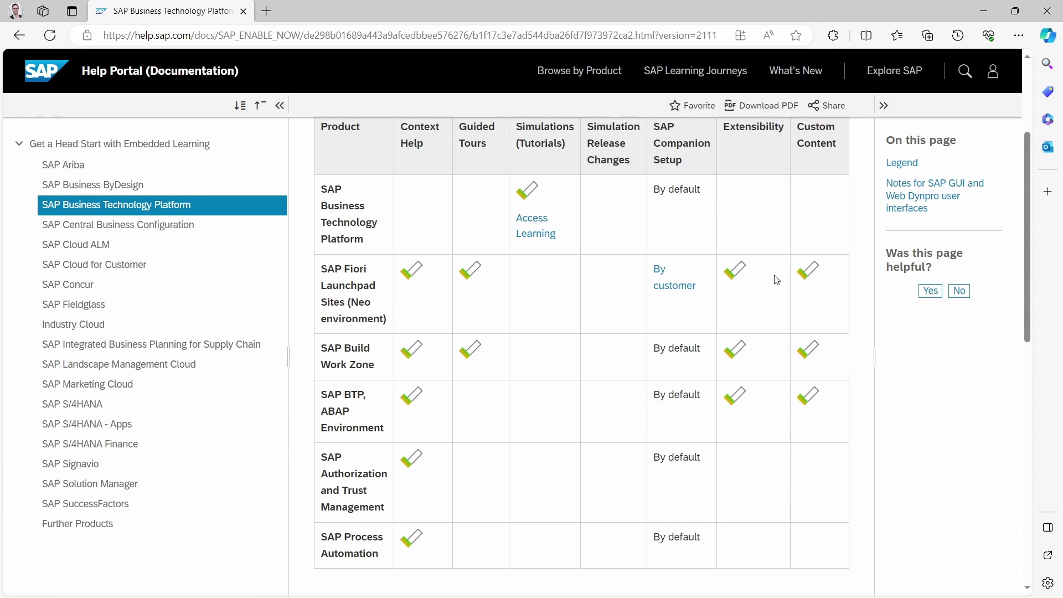
scroll(472, 301, "down", 3)
scroll(472, 301, "down", 5)
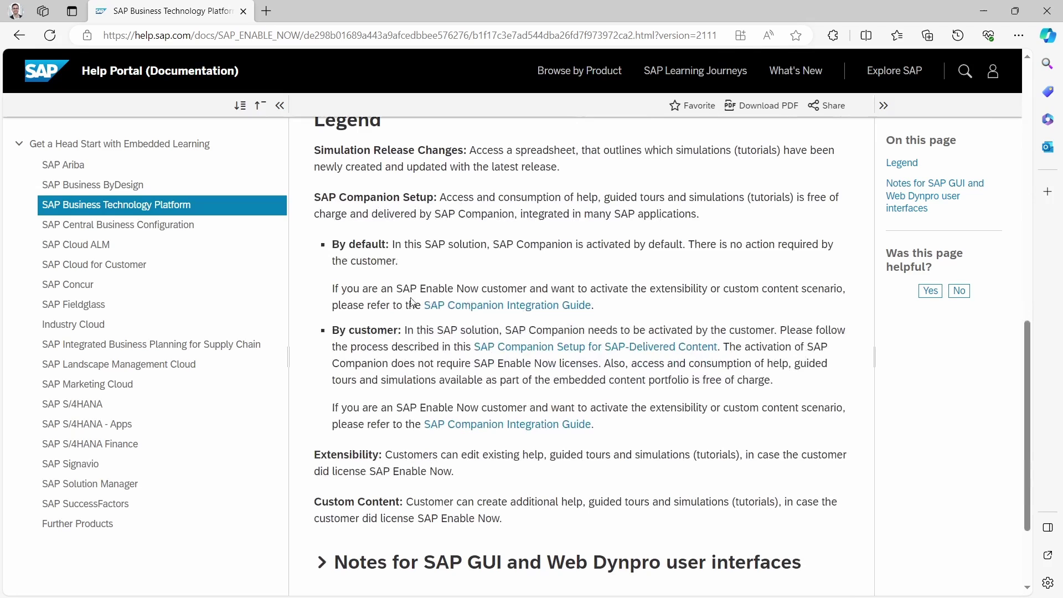
scroll(371, 315, "down", 2)
scroll(371, 315, "up", 15)
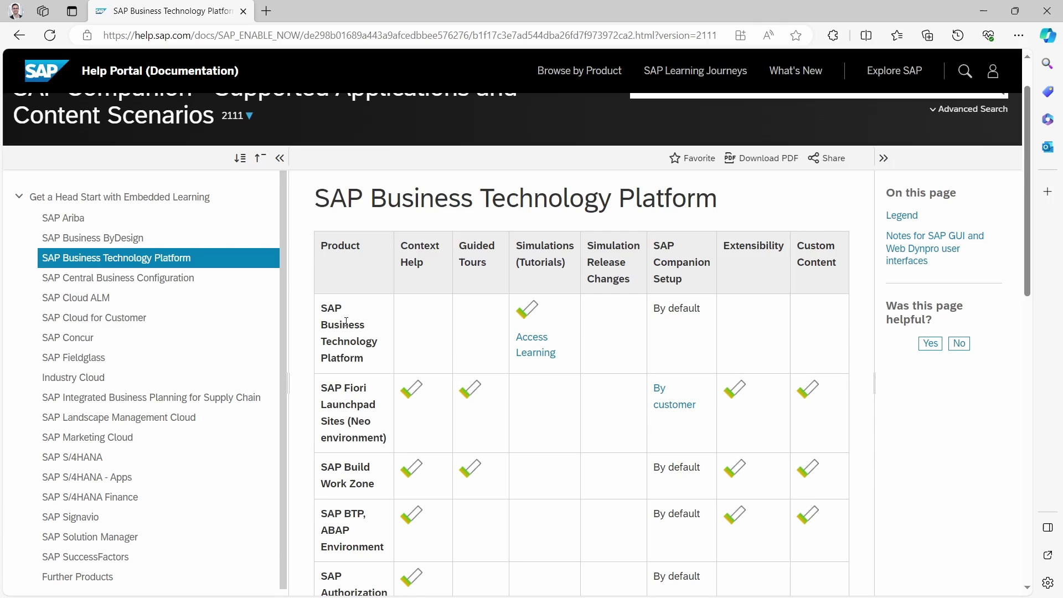
Access the SAP BTP simulation library and open the 'SAP BTP - Advanced Financial Closing (2V8)' book
left_click(534, 344)
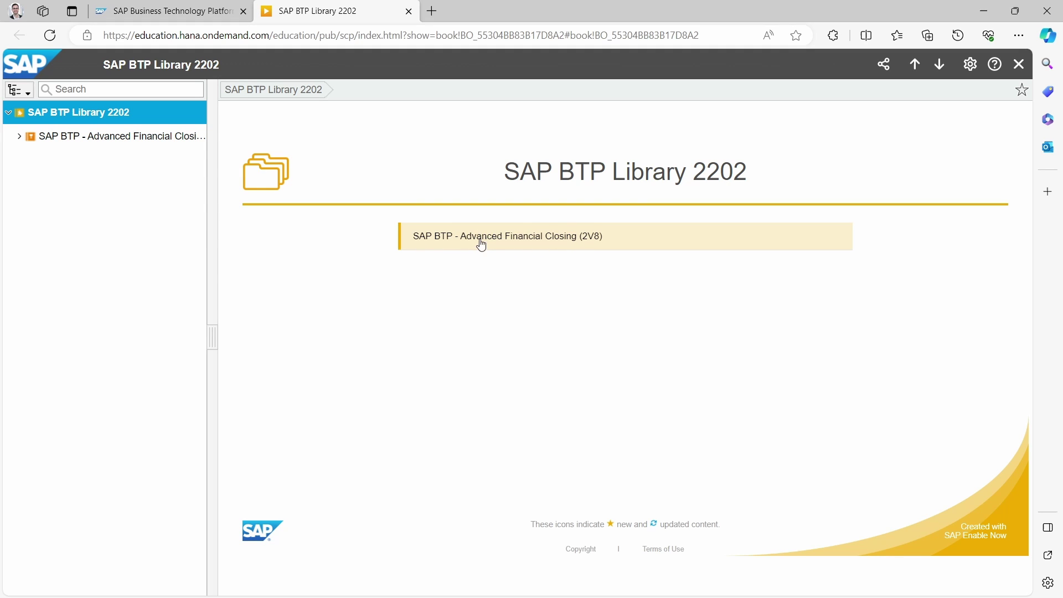
left_click(508, 247)
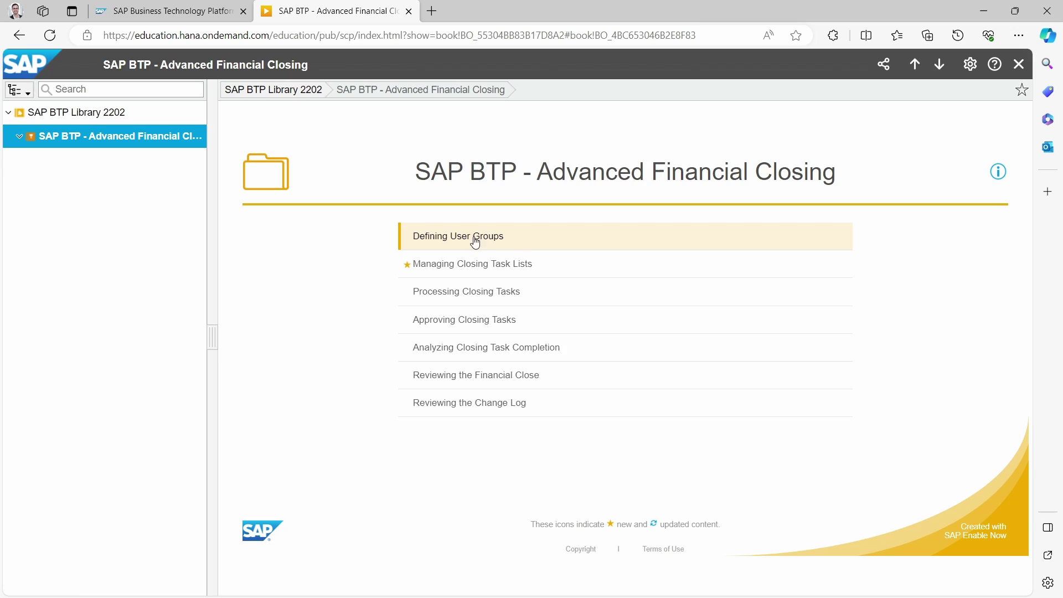
Open the 'Defining User Groups' topic from the Advanced Financial Closing topic list
left_click(493, 237)
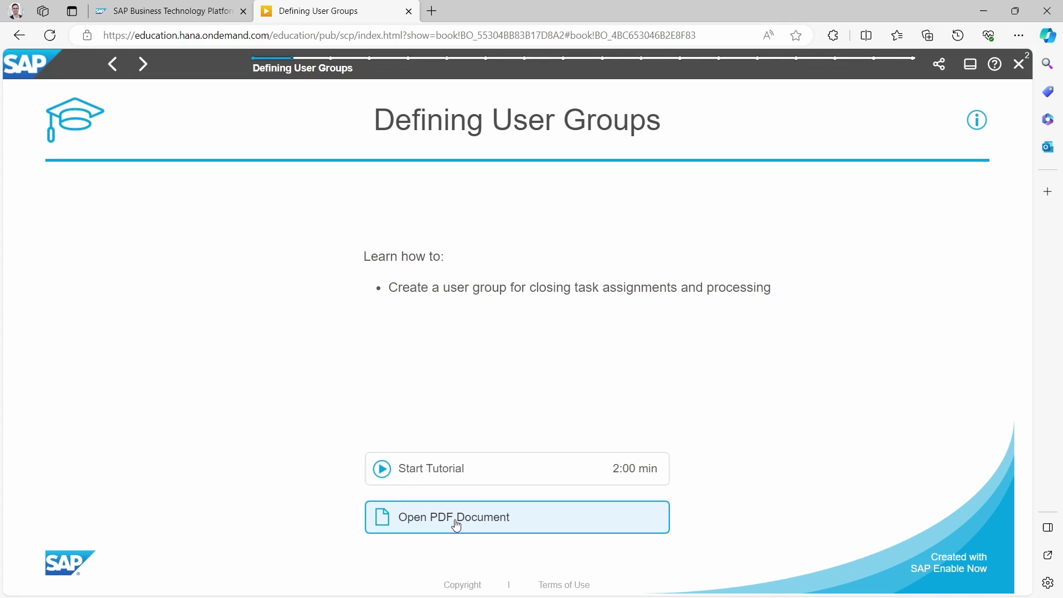
Read through the 5-page Defining User Groups hands-on PDF, then return to the tutorial's start page
left_click(457, 525)
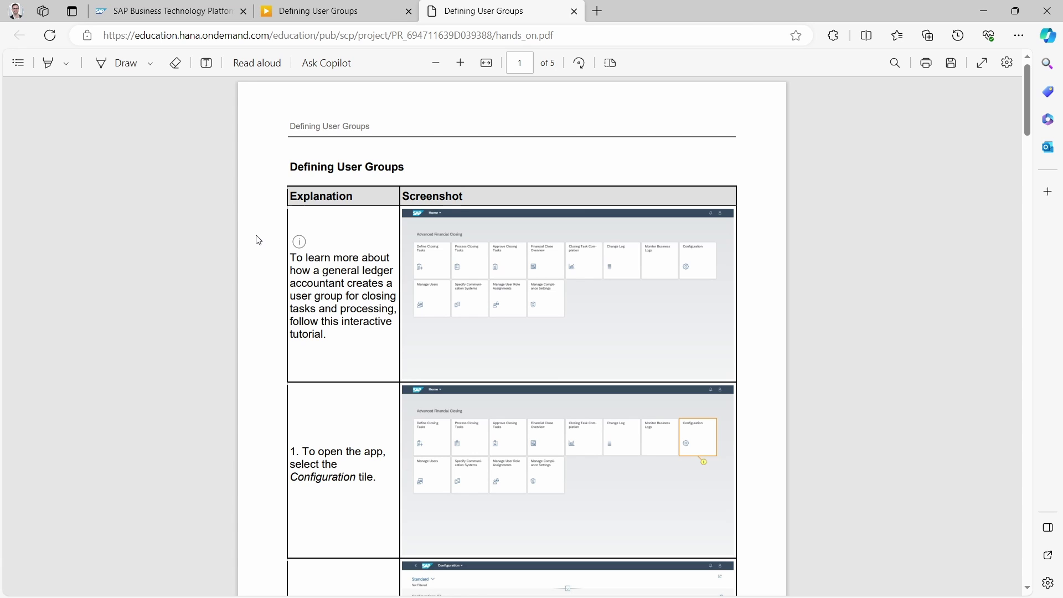
scroll(259, 233, "down", 1)
scroll(260, 238, "down", 2)
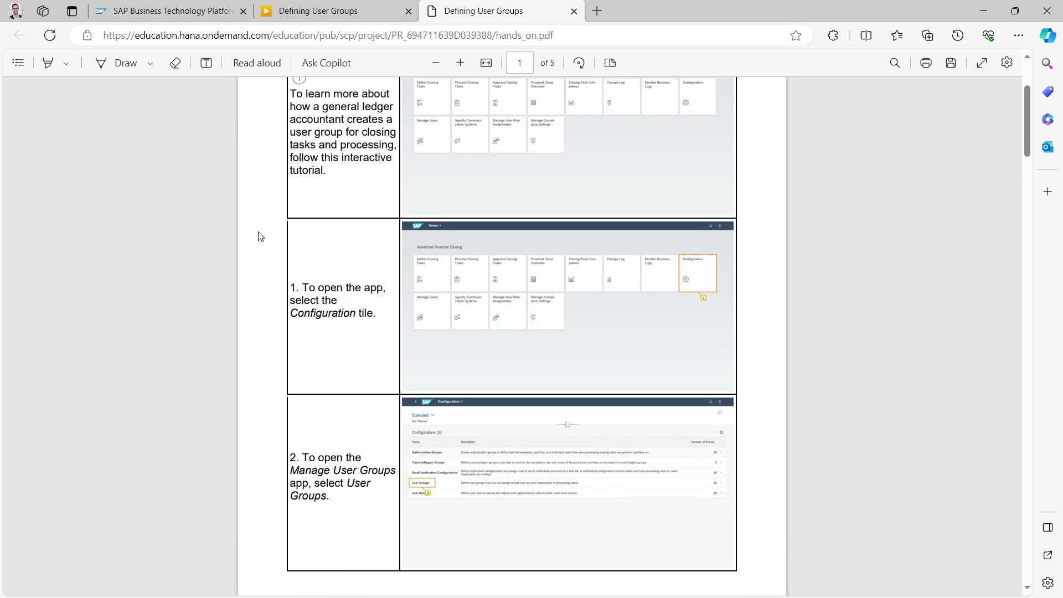
scroll(260, 236, "down", 3)
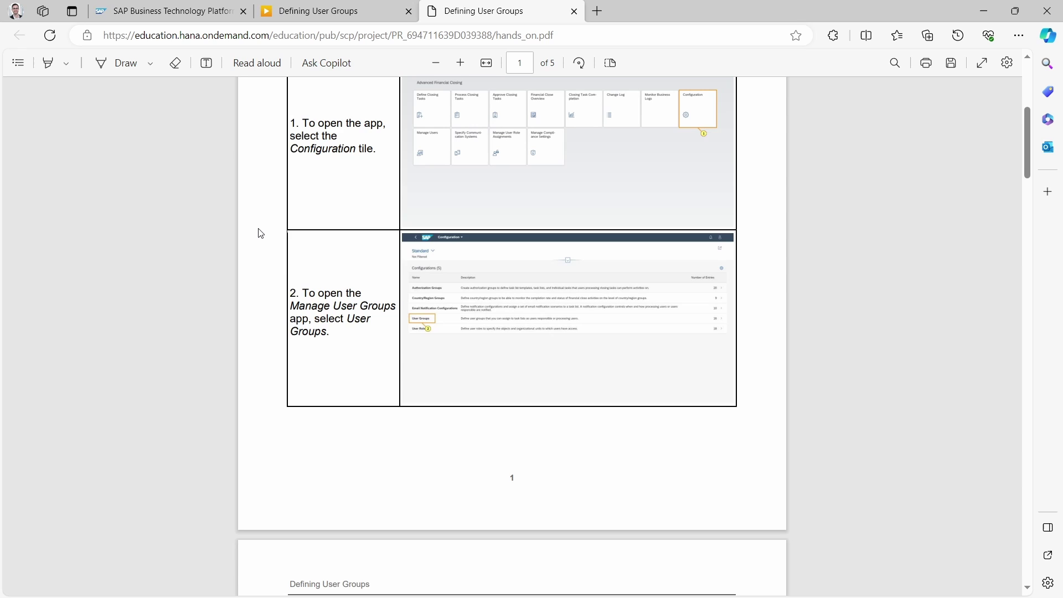
scroll(261, 235, "down", 13)
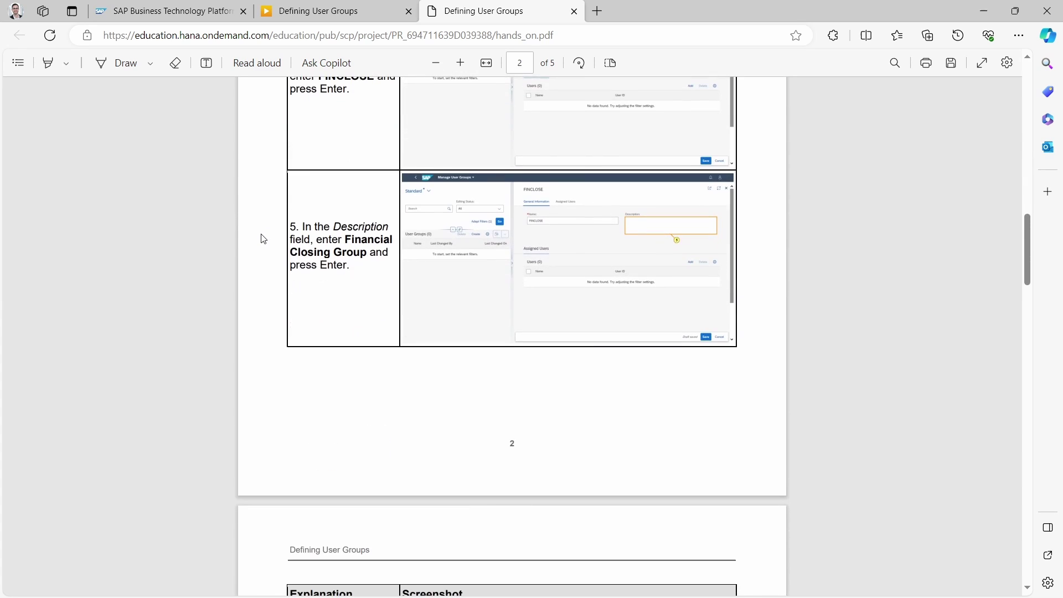
scroll(263, 239, "down", 12)
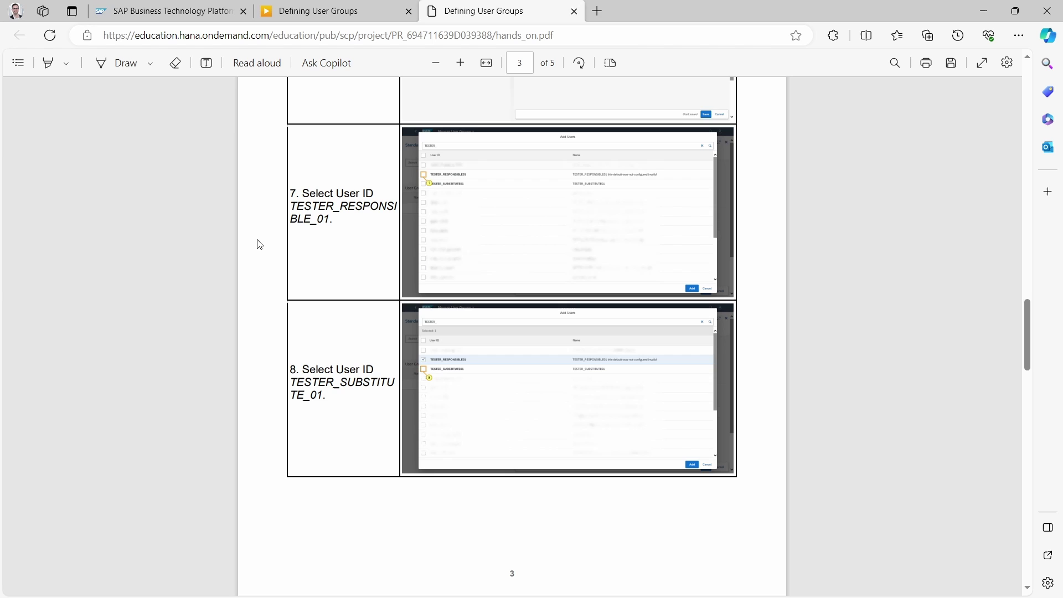
scroll(260, 249, "down", 12)
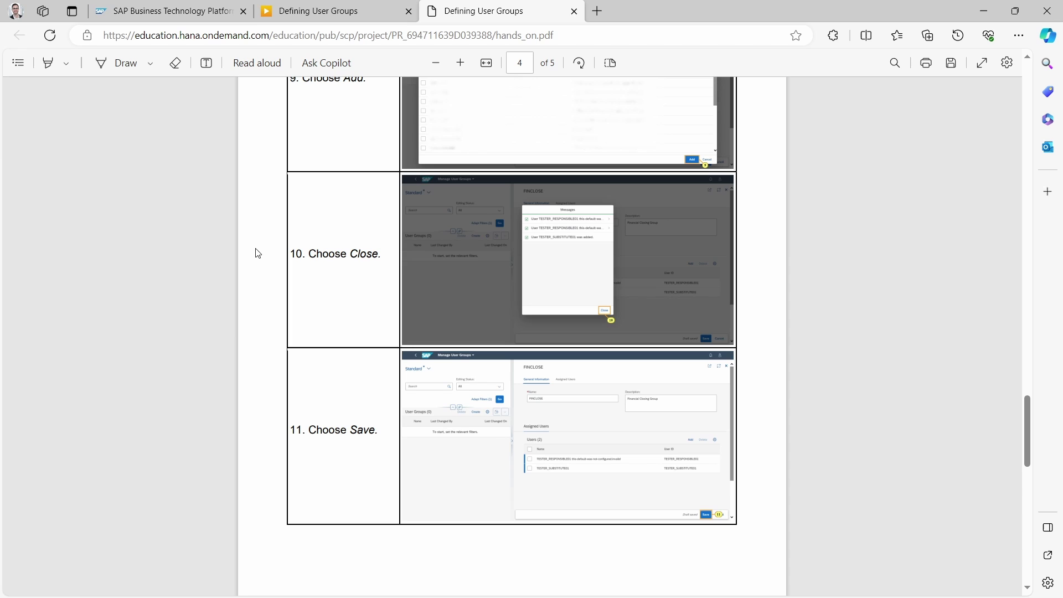
scroll(256, 252, "down", 7)
scroll(257, 251, "down", 5)
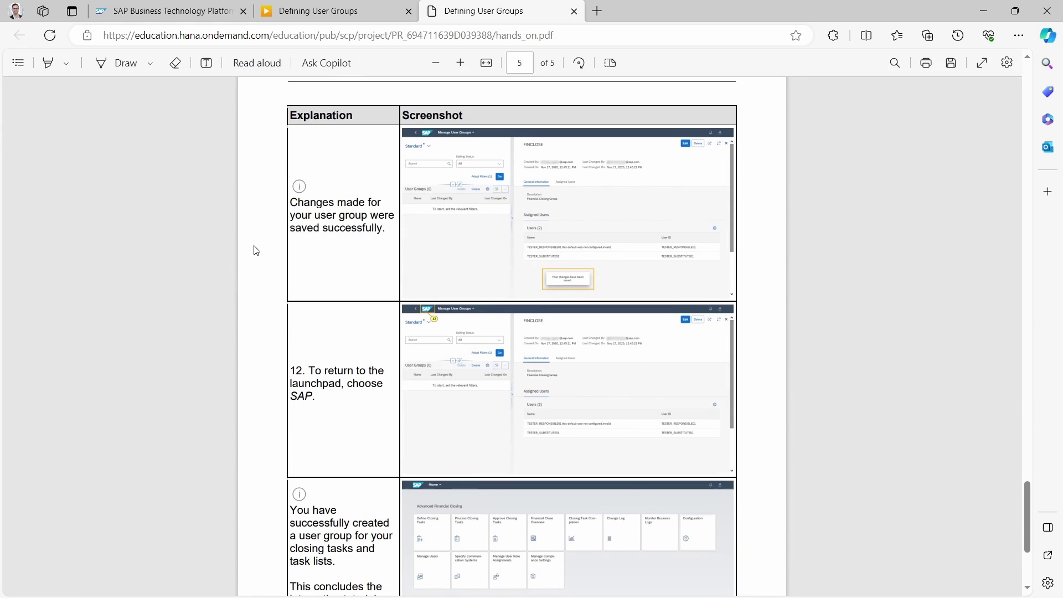
scroll(257, 252, "down", 4)
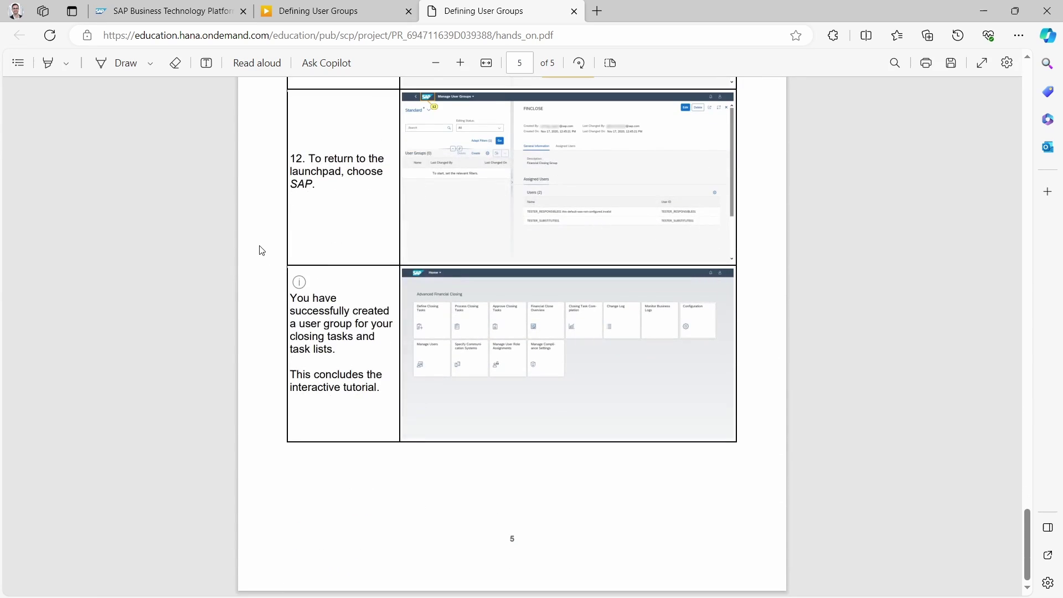
scroll(266, 265, "up", 20)
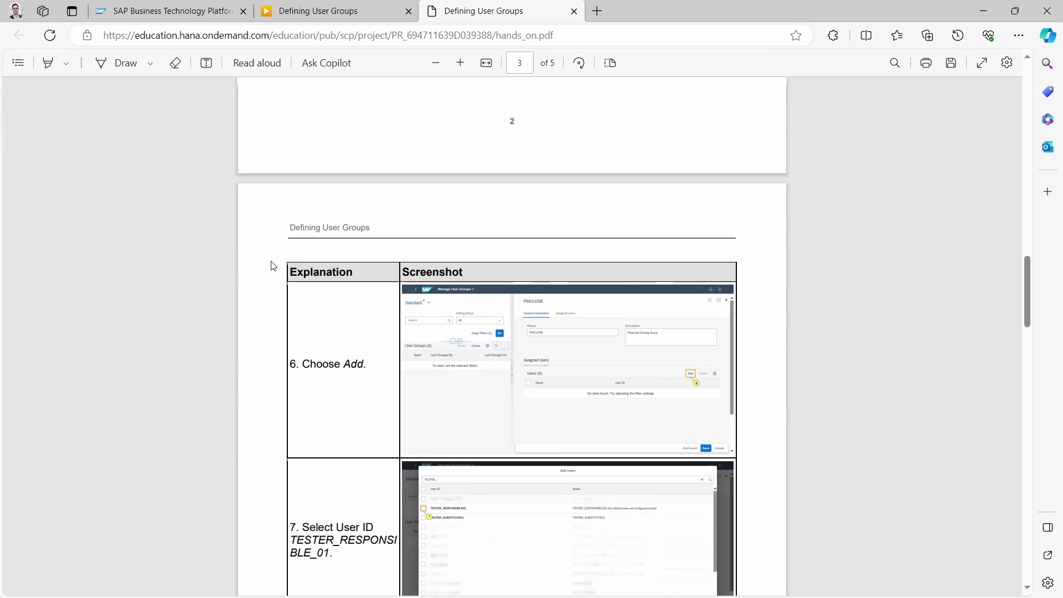
scroll(270, 262, "up", 20)
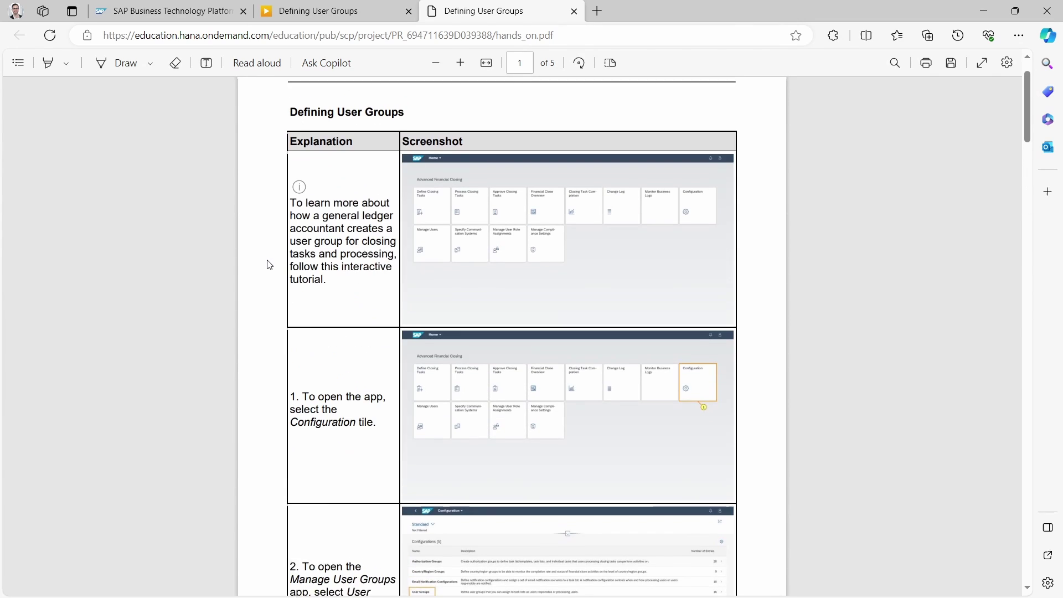
scroll(270, 264, "up", 1)
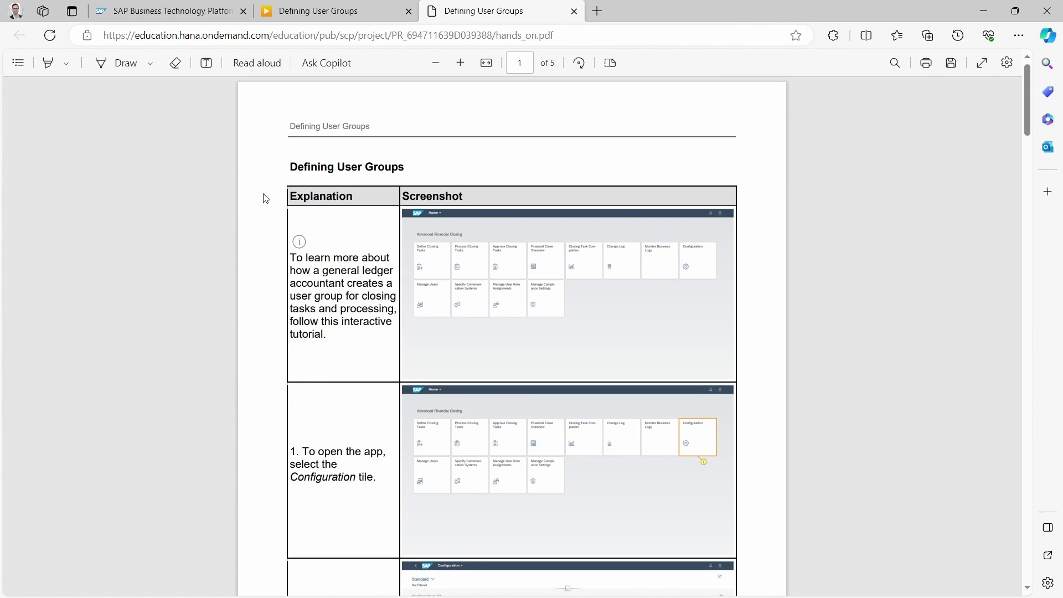
left_click(337, 17)
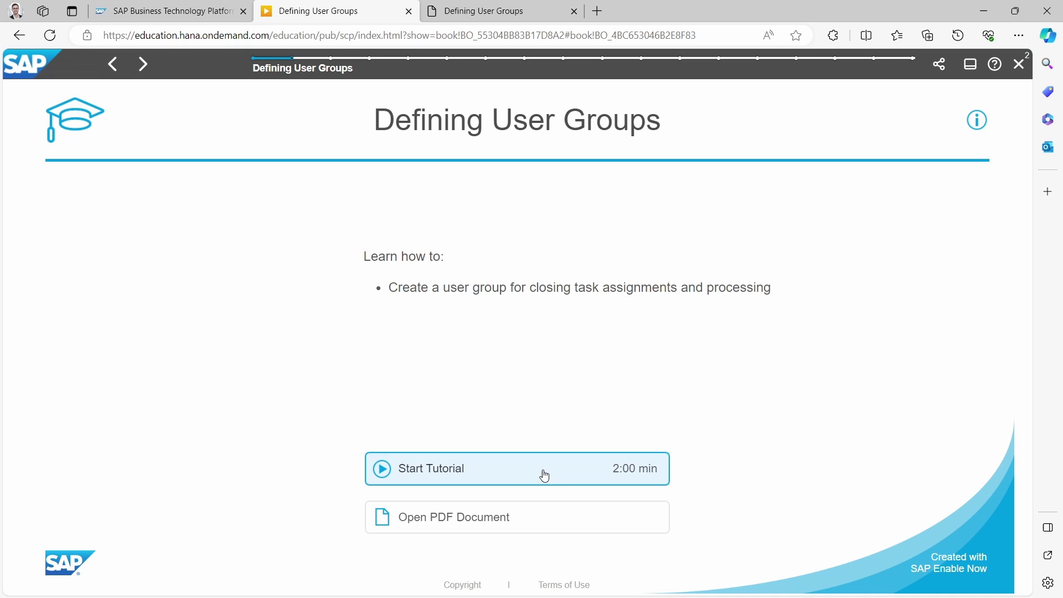
Start the Defining User Groups tutorial to reach the Advanced Financial Closing launchpad
left_click(491, 474)
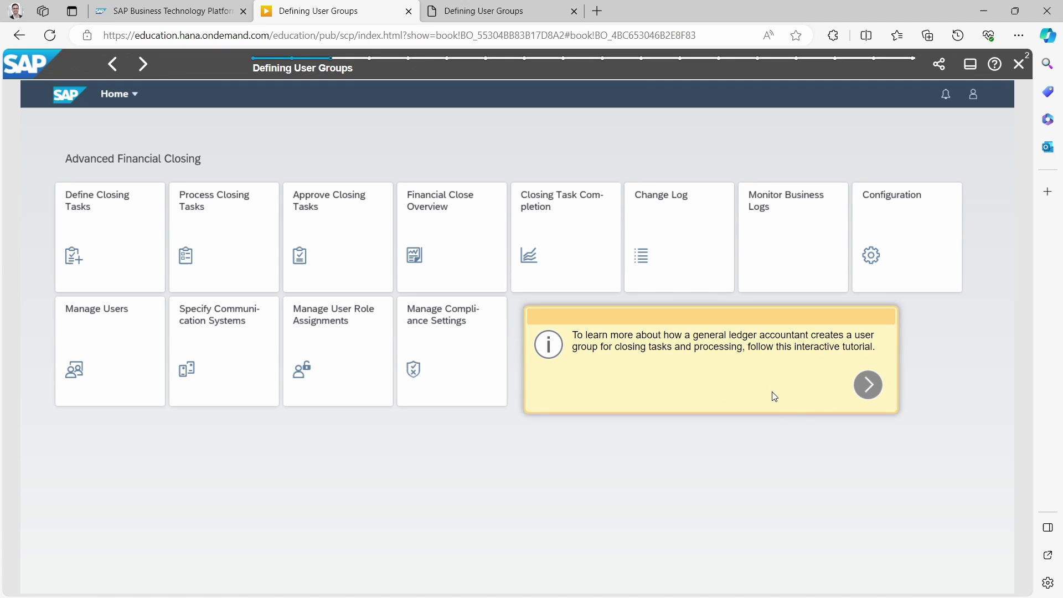
Go from the launchpad through Configuration to Manage User Groups and begin creating a new user group
left_click(868, 386)
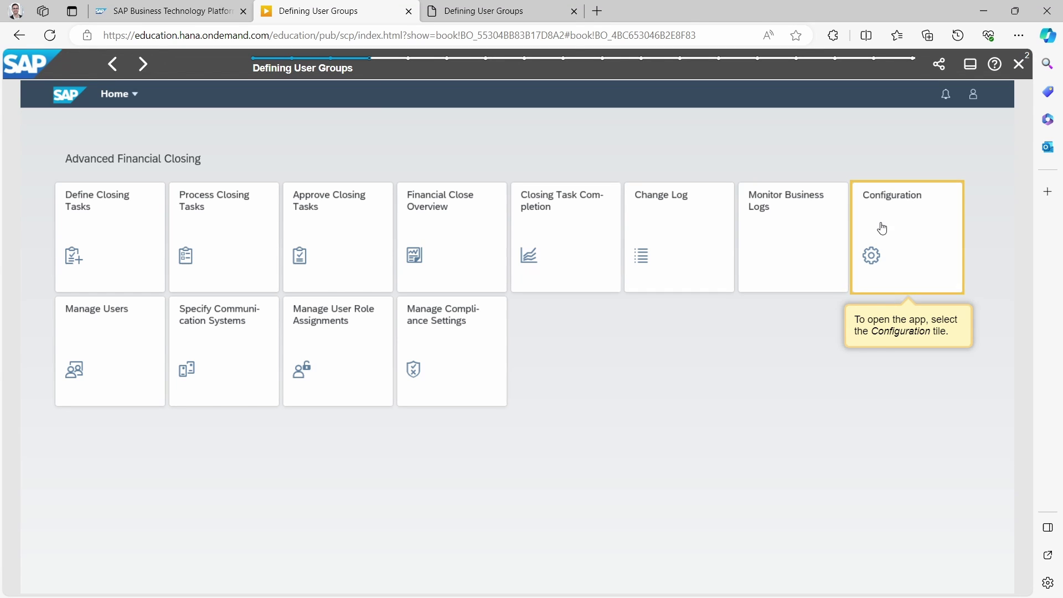
left_click(911, 243)
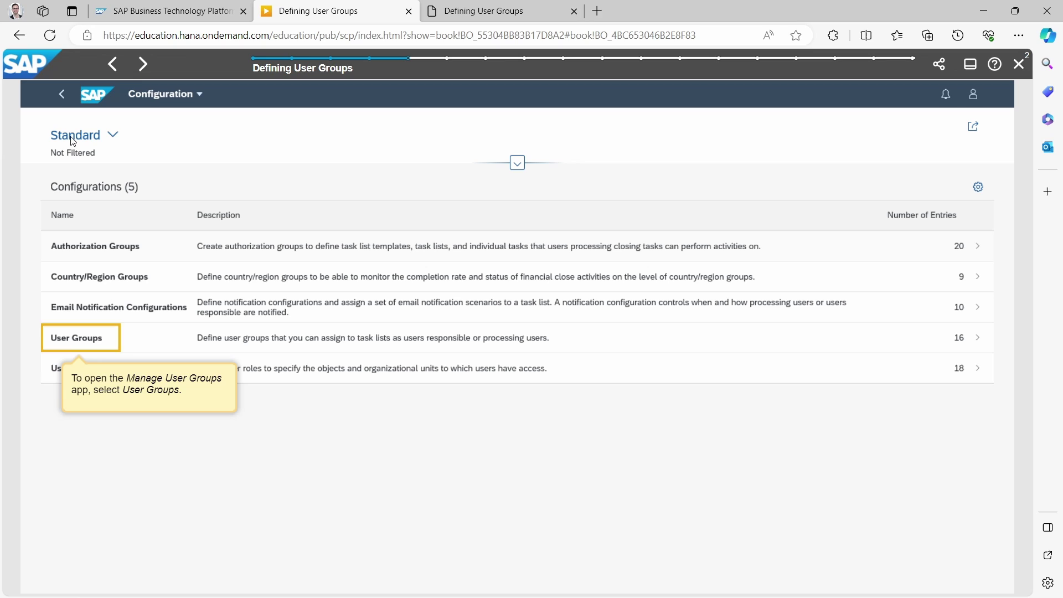
left_click(89, 346)
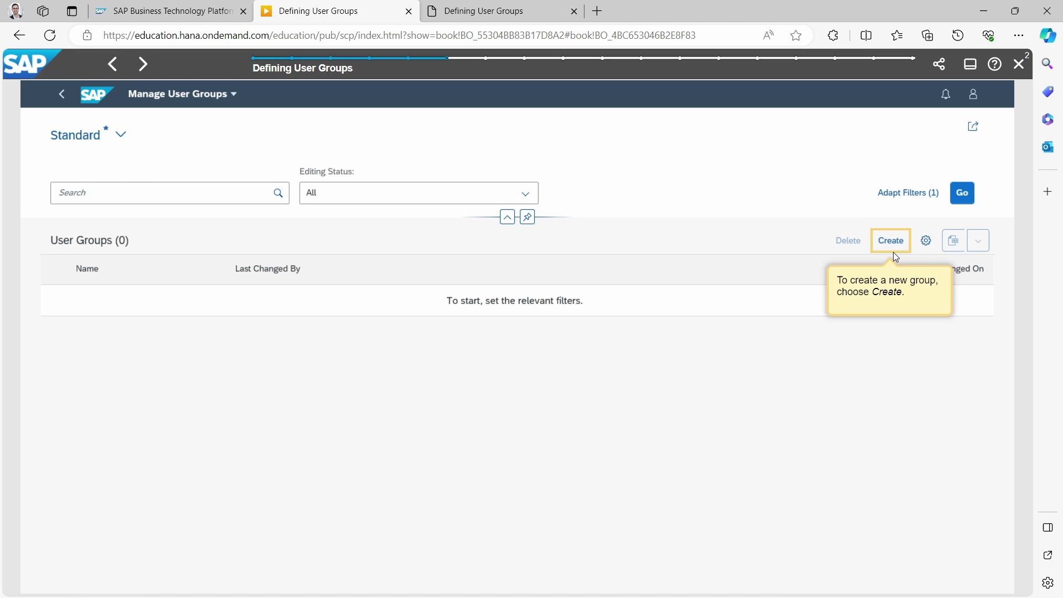
left_click(370, 200)
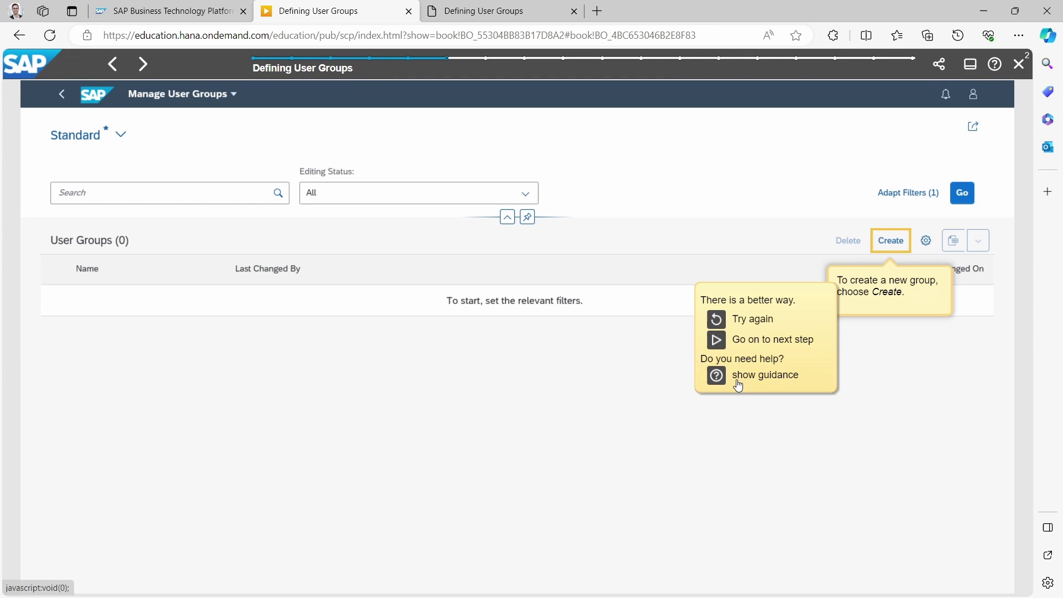
left_click(757, 379)
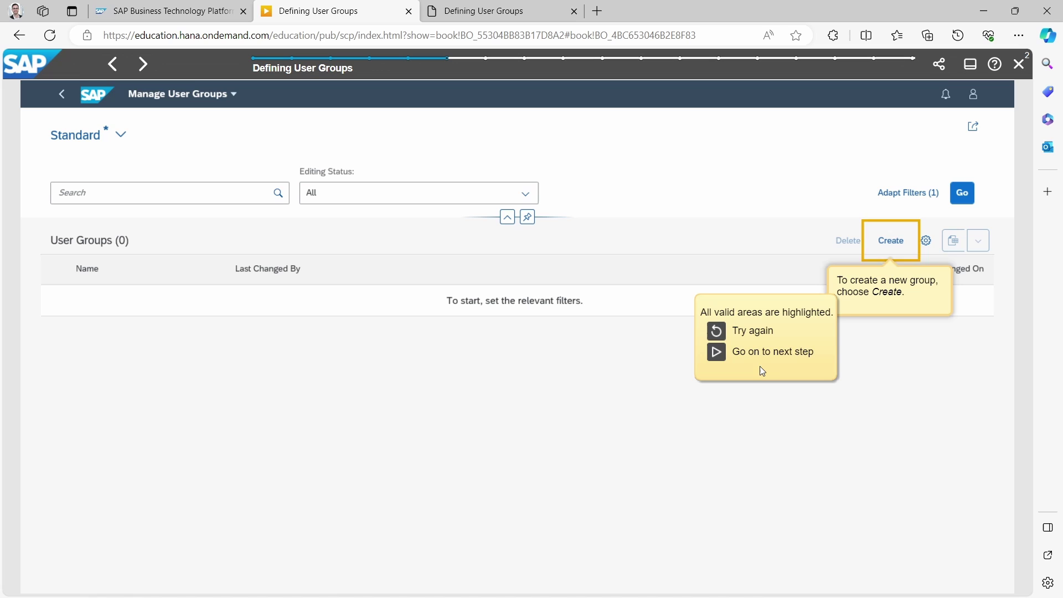
left_click(891, 244)
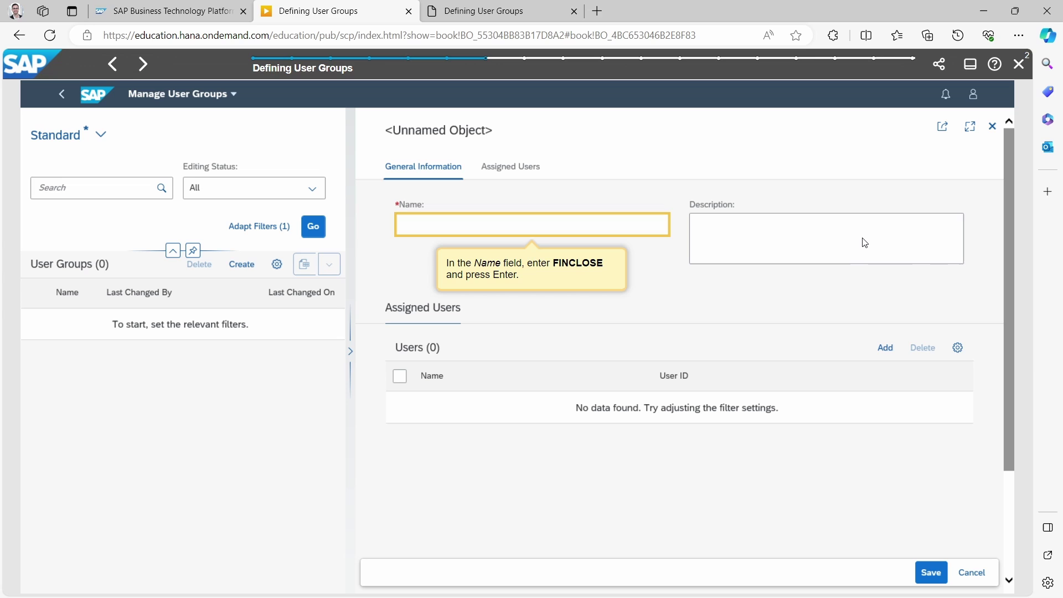
Name the new group FINCLOSE with the description 'Financial Closing Group'
left_click(429, 222)
type("finc")
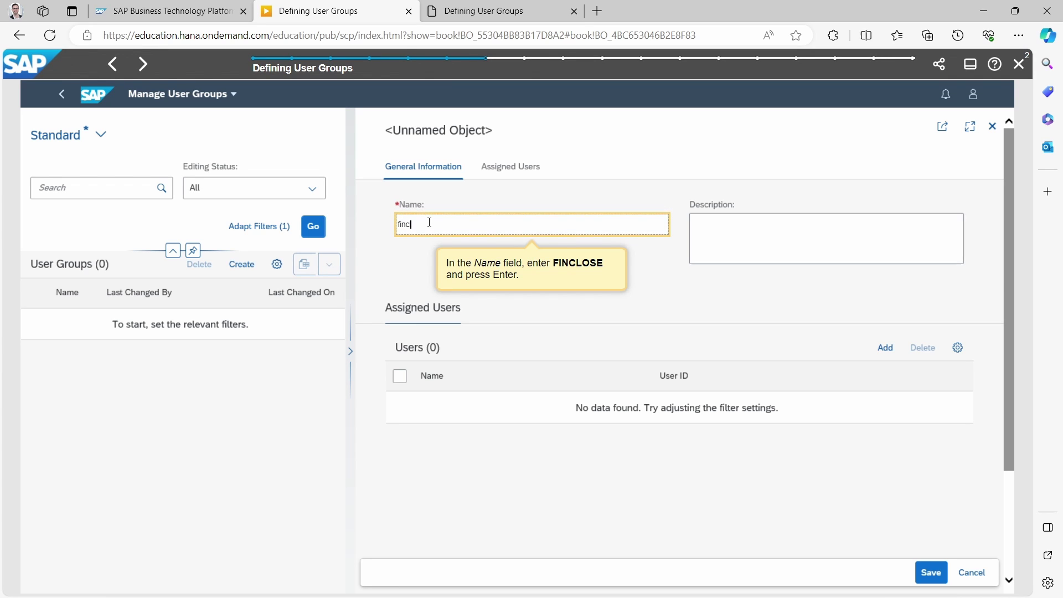
type("lose")
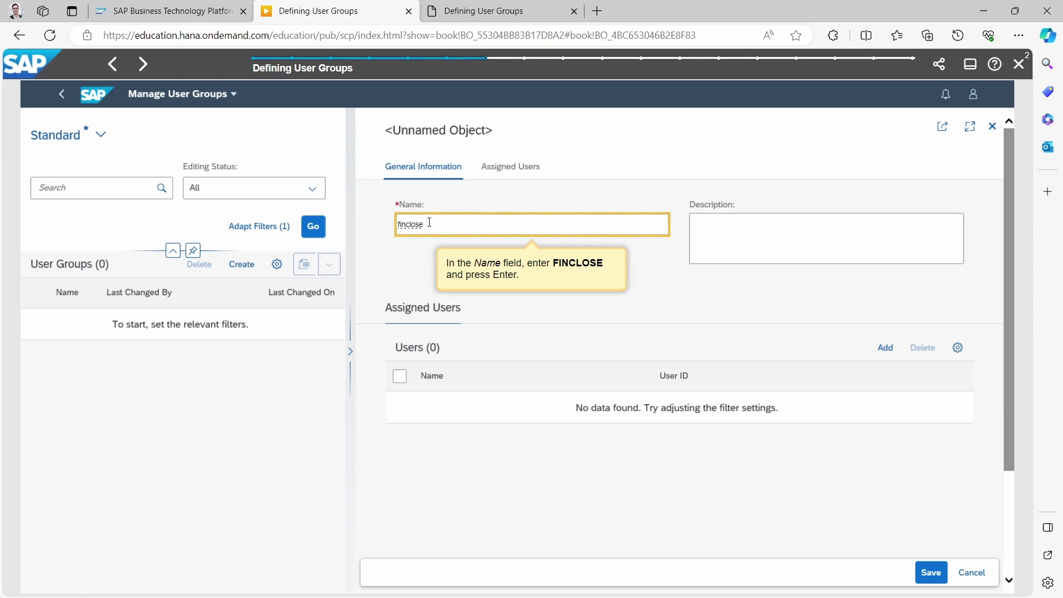
key("Return")
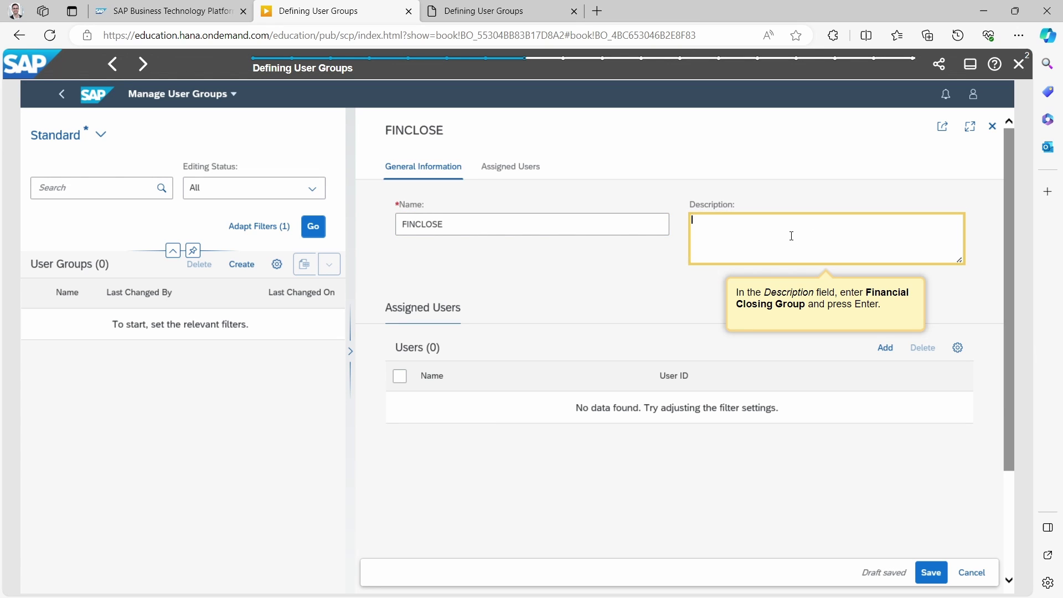
type("Financial ")
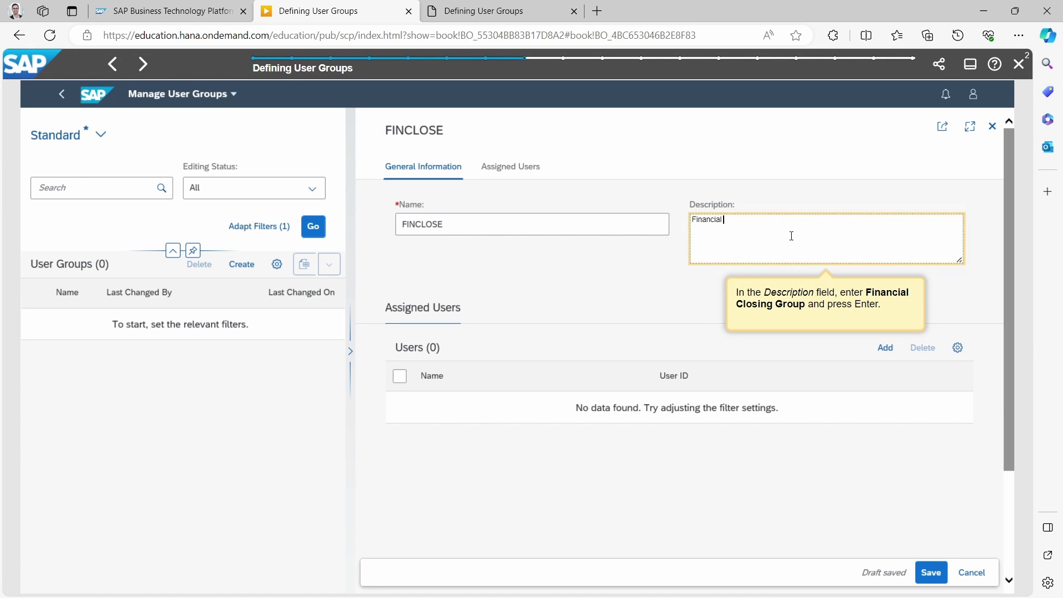
type("Closing Group")
key("Return")
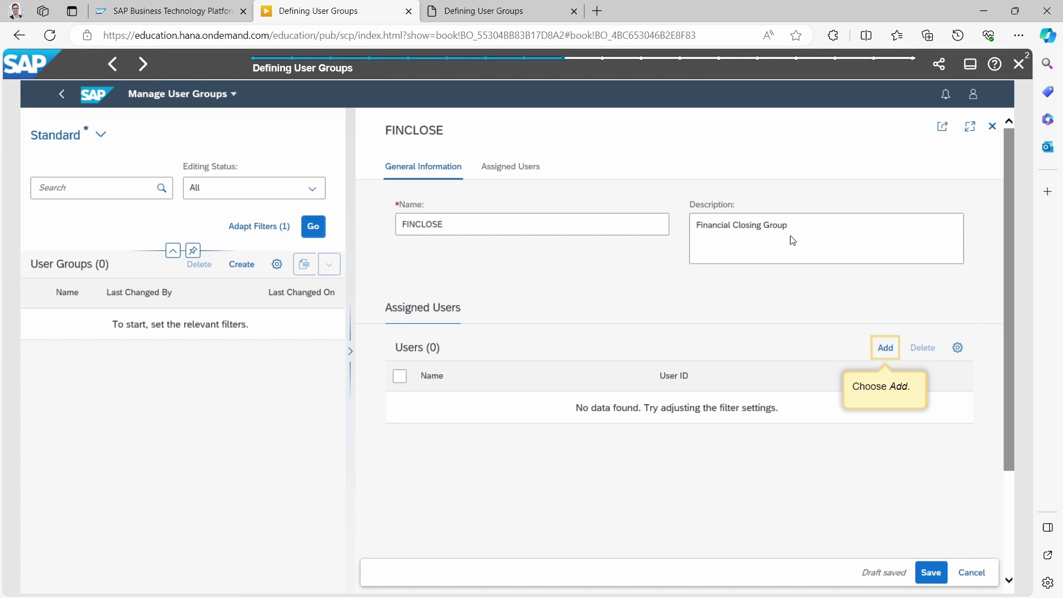
Add the responsible and substitute tester users to the group
left_click(890, 350)
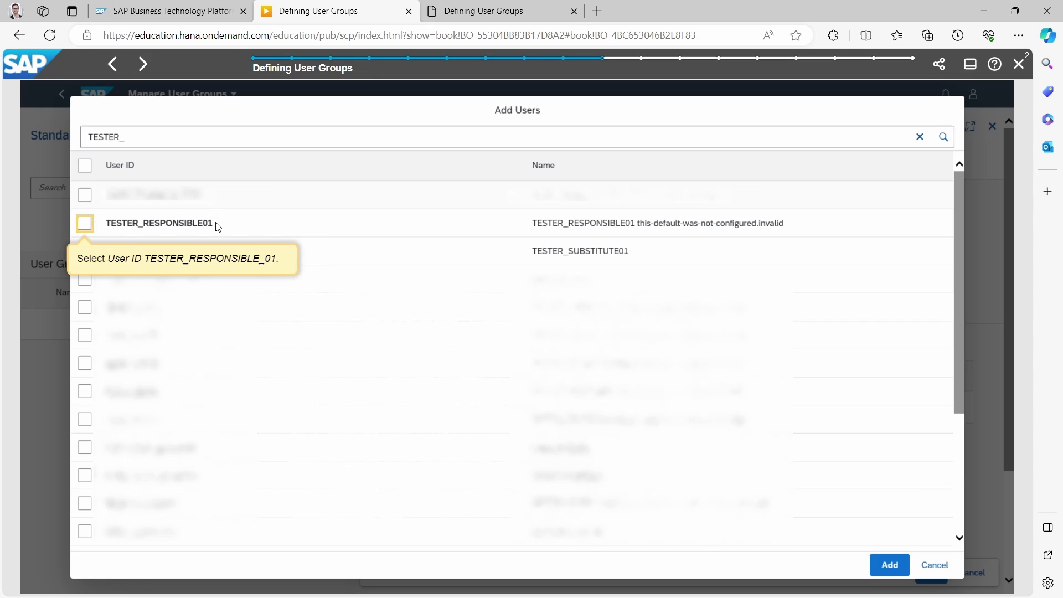
left_click(84, 224)
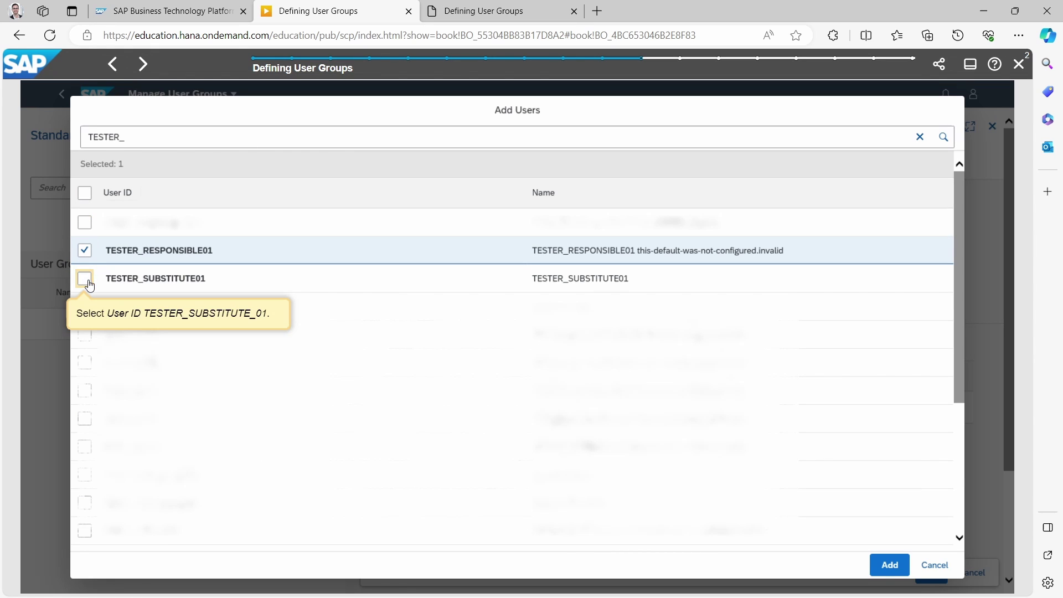
left_click(86, 280)
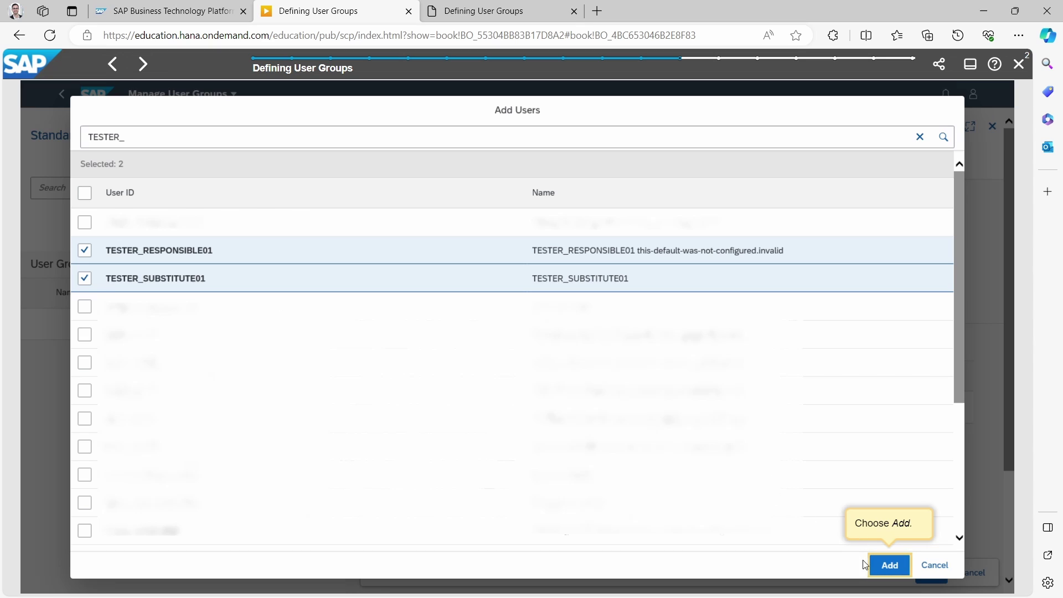
left_click(881, 567)
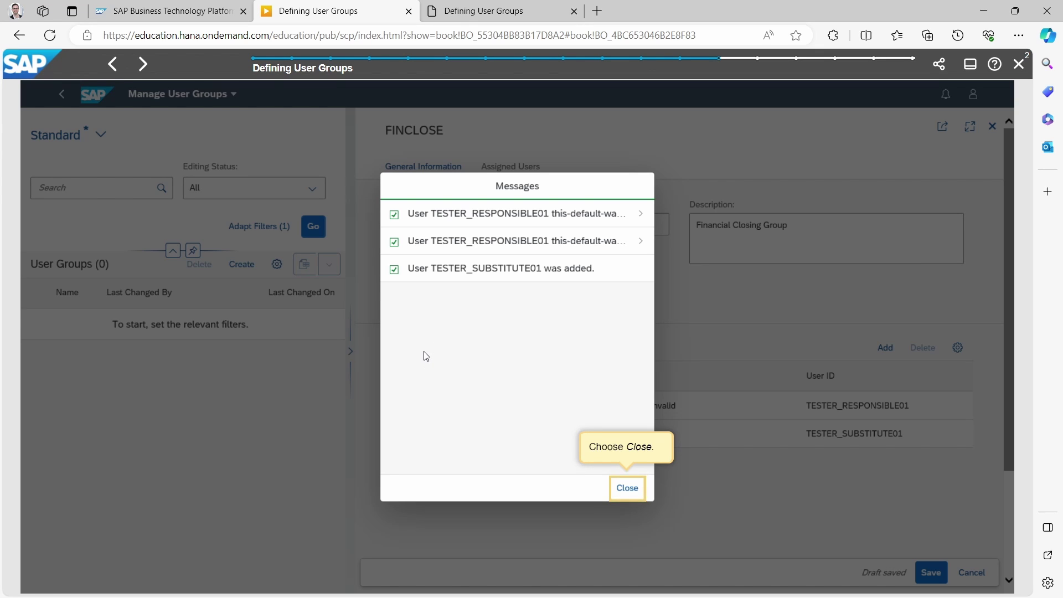
Save the FINCLOSE group, continue past the save confirmation, and go back to the launchpad home
left_click(636, 492)
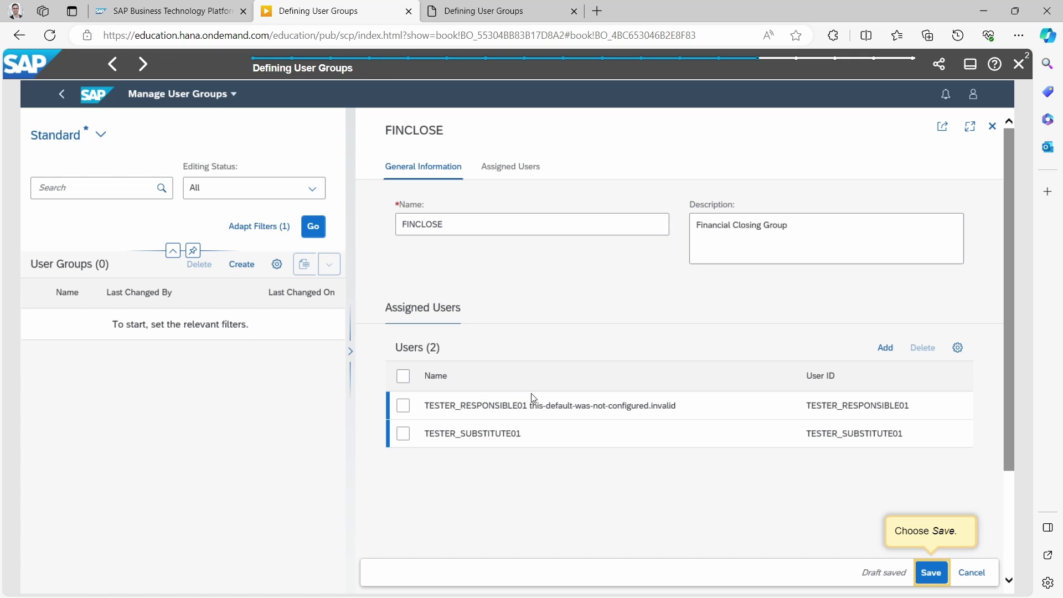
left_click(933, 574)
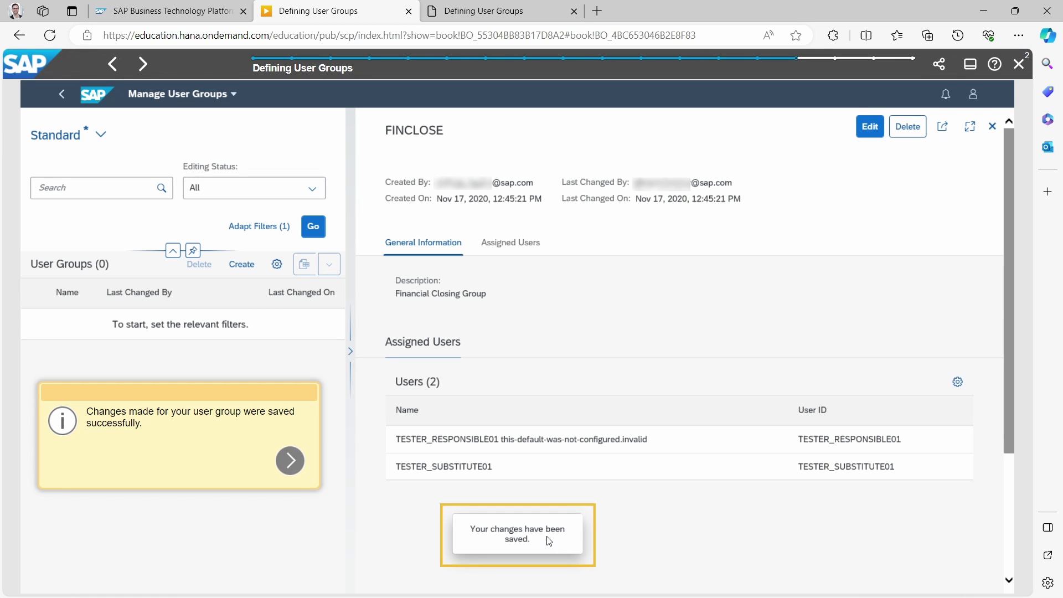
left_click(289, 462)
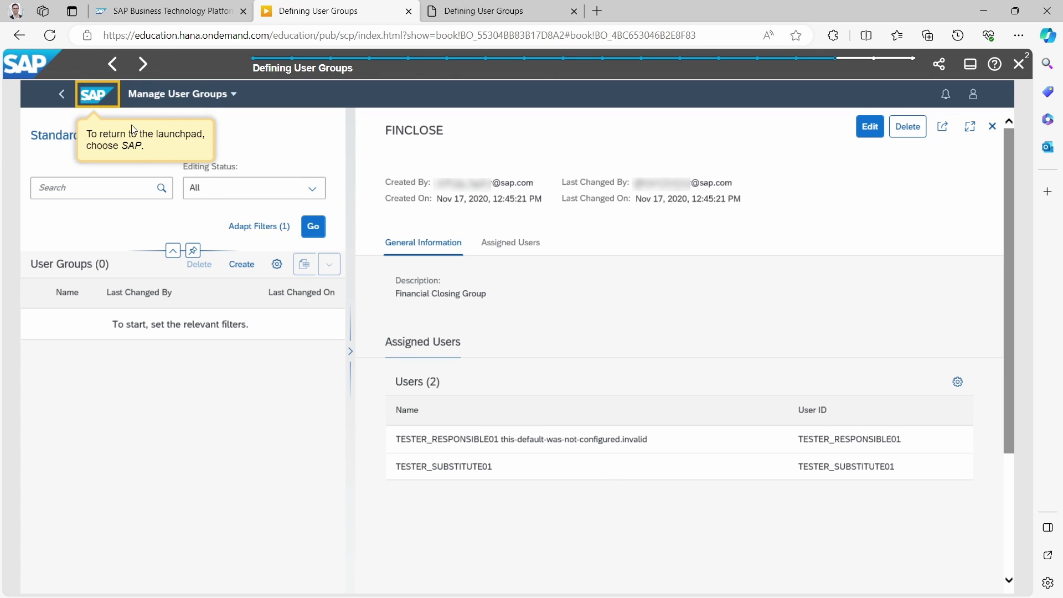
left_click(97, 101)
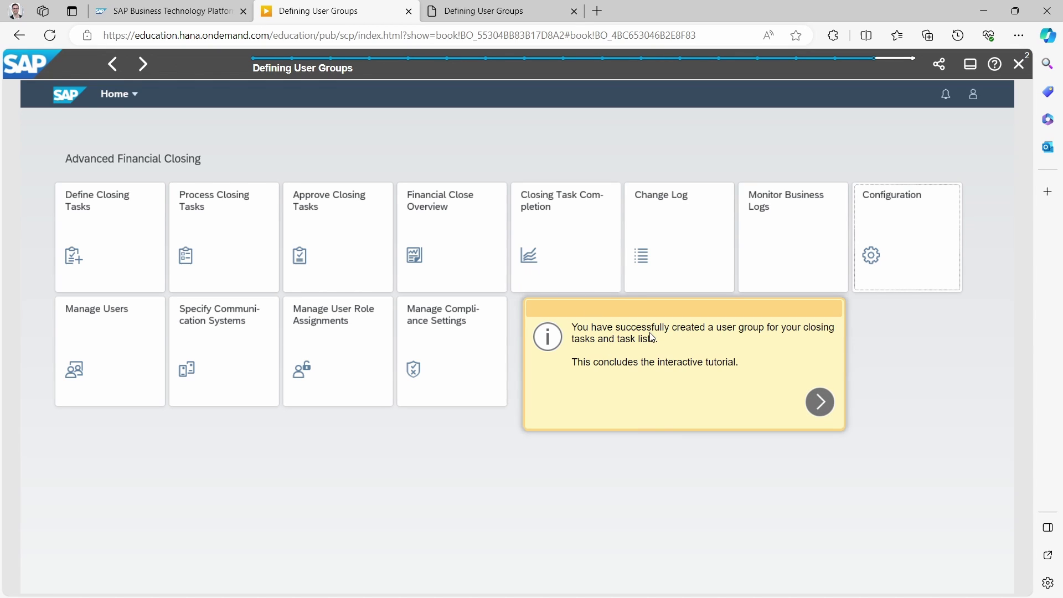
Advance to the Defining User Groups conclusion page, then exit the tutorial marked as complete
left_click(819, 402)
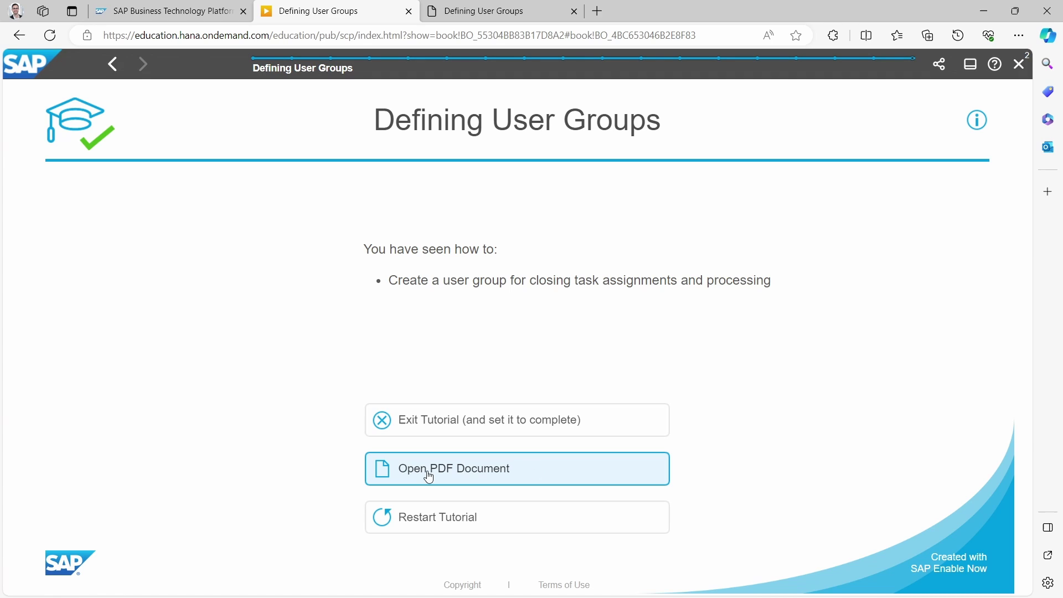
left_click(442, 432)
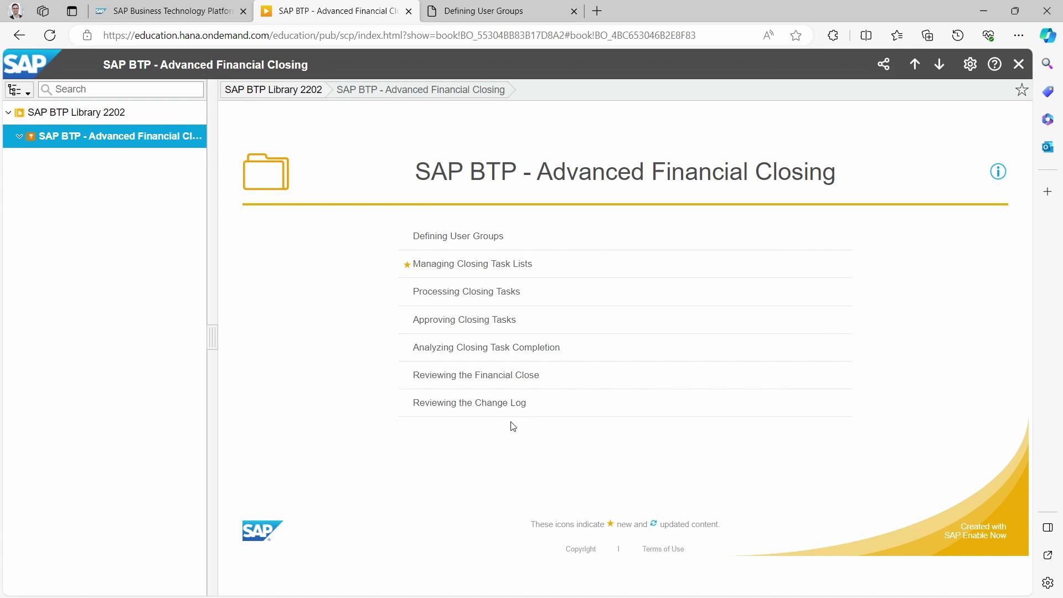
From the Help Portal's Get a Head Start with Embedded Learning page, open the SAP S/4HANA learning content
left_click(184, 12)
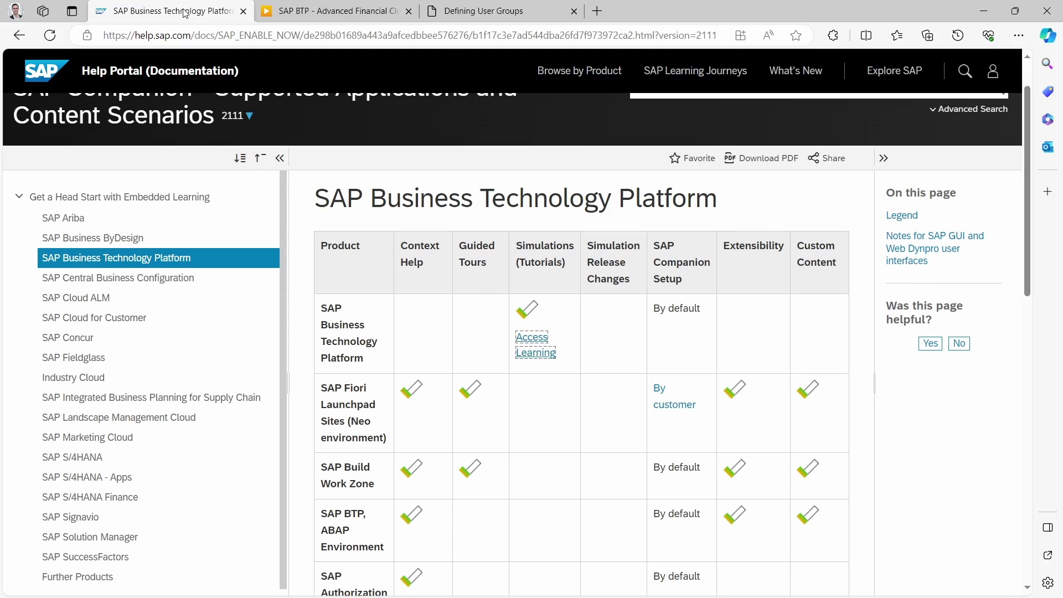
left_click(88, 197)
scroll(507, 330, "down", 5)
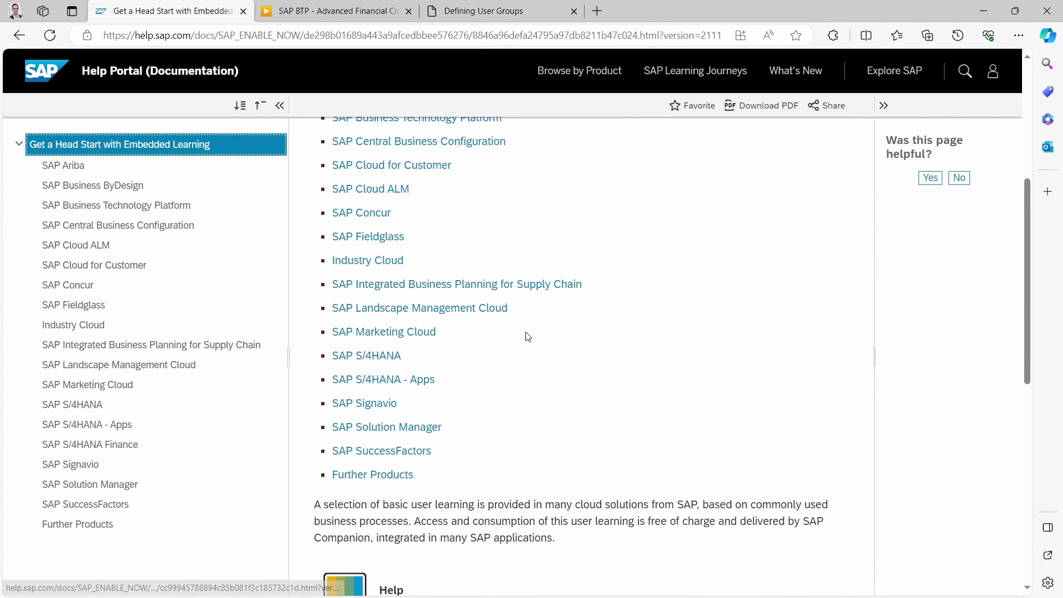
left_click(371, 359)
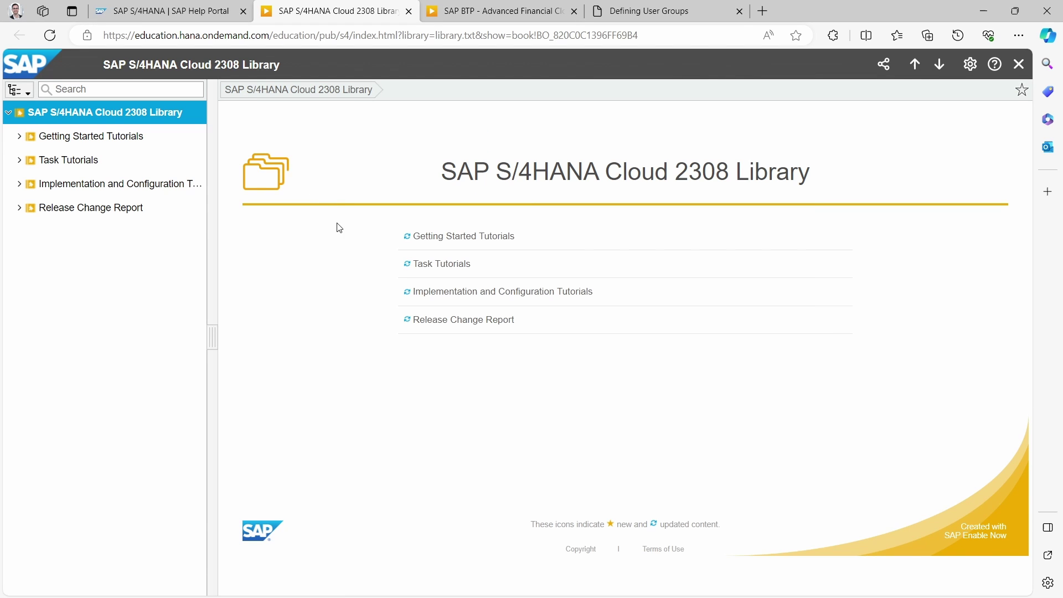
Open Getting Started Tutorials and select the Working with the Launchpad (S4G02e) tutorial
left_click(489, 239)
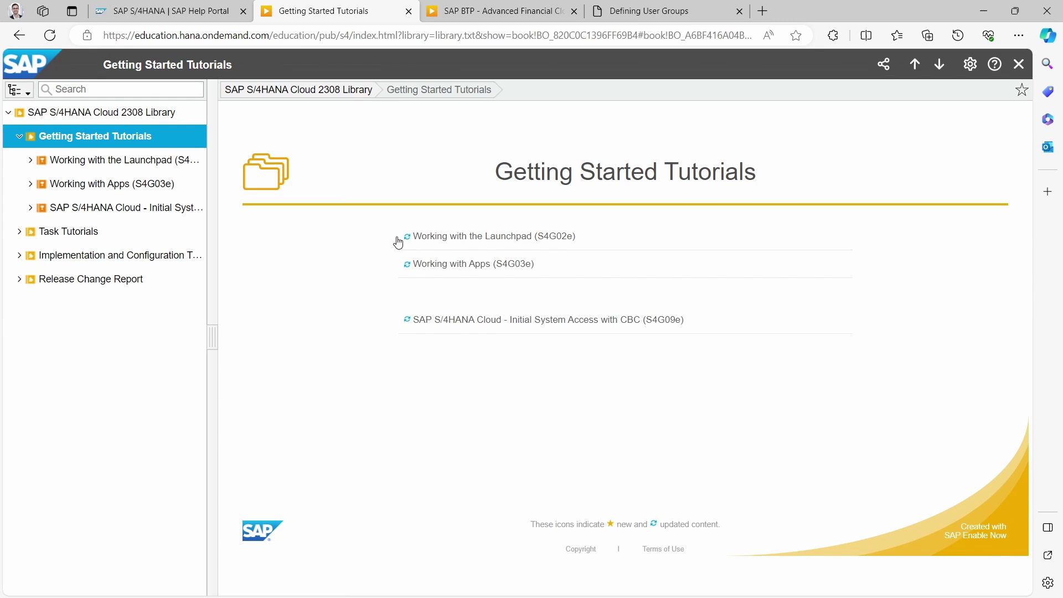
left_click(529, 235)
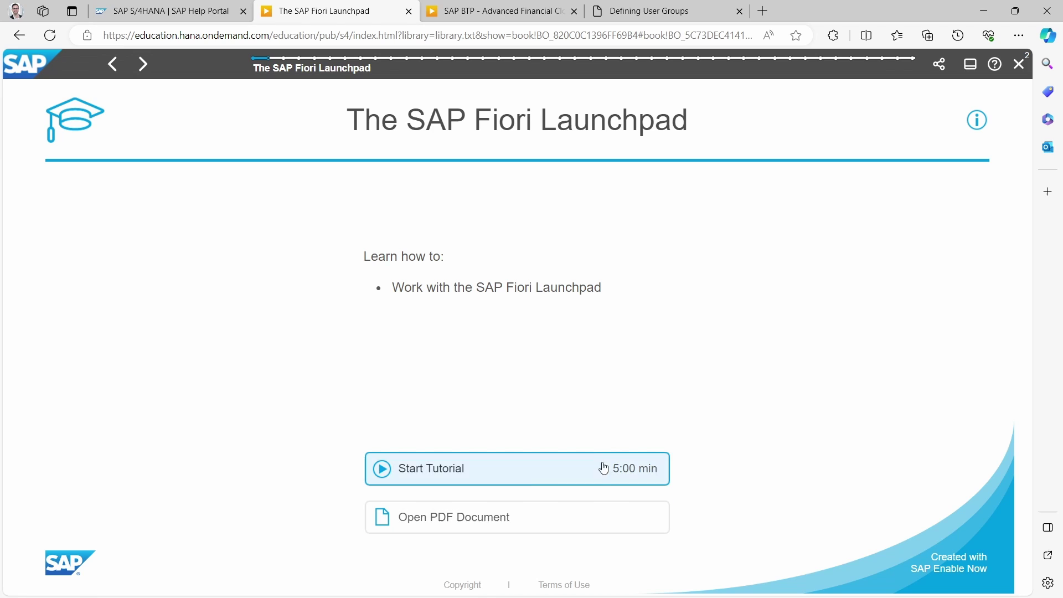
Start The SAP Fiori Launchpad tutorial and step through the shell and My Home explanations
left_click(536, 471)
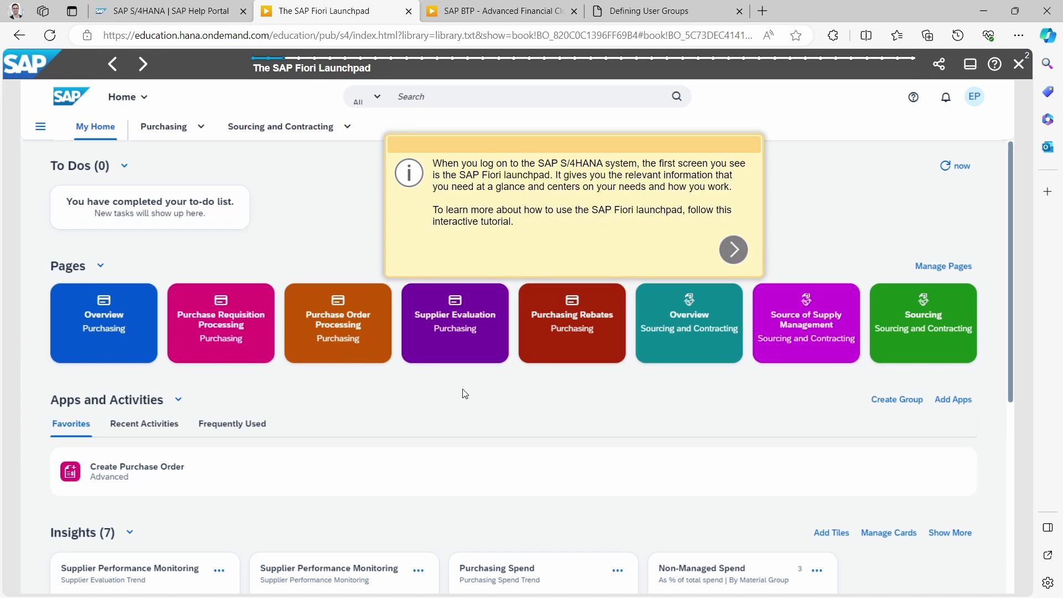
left_click(732, 246)
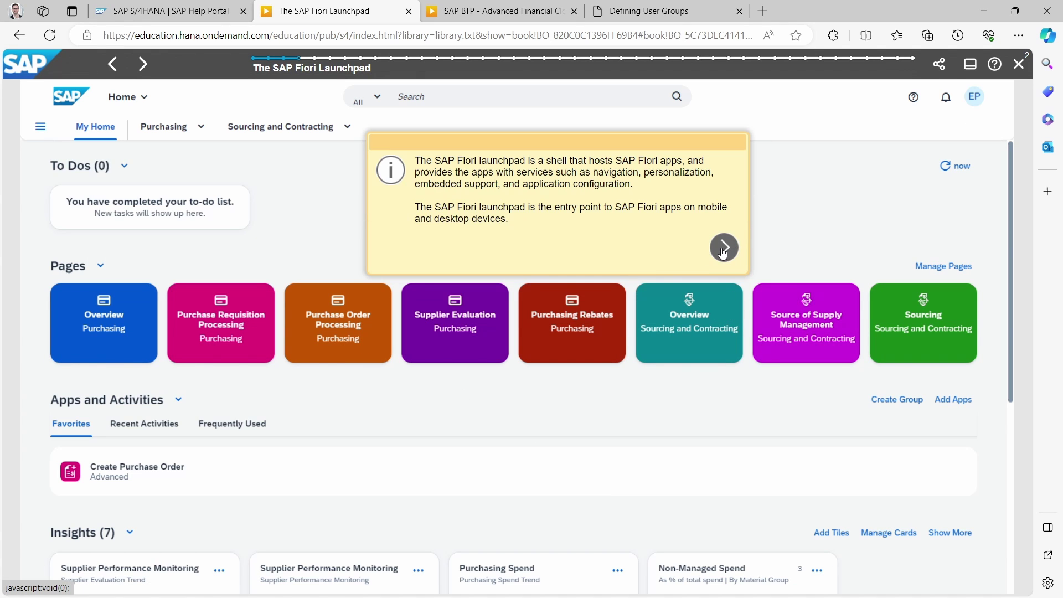
left_click(722, 246)
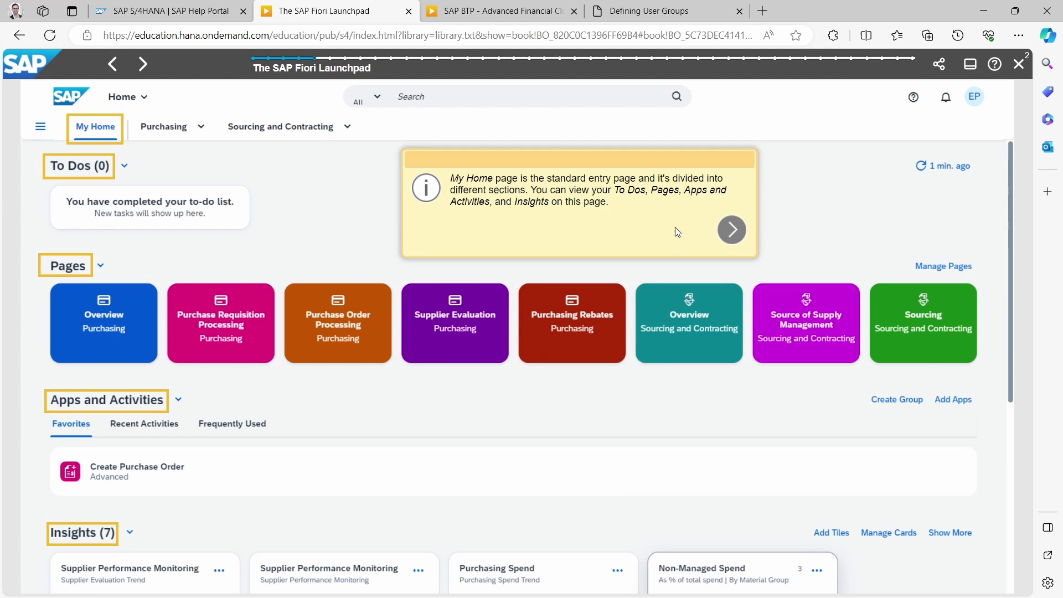
left_click(733, 231)
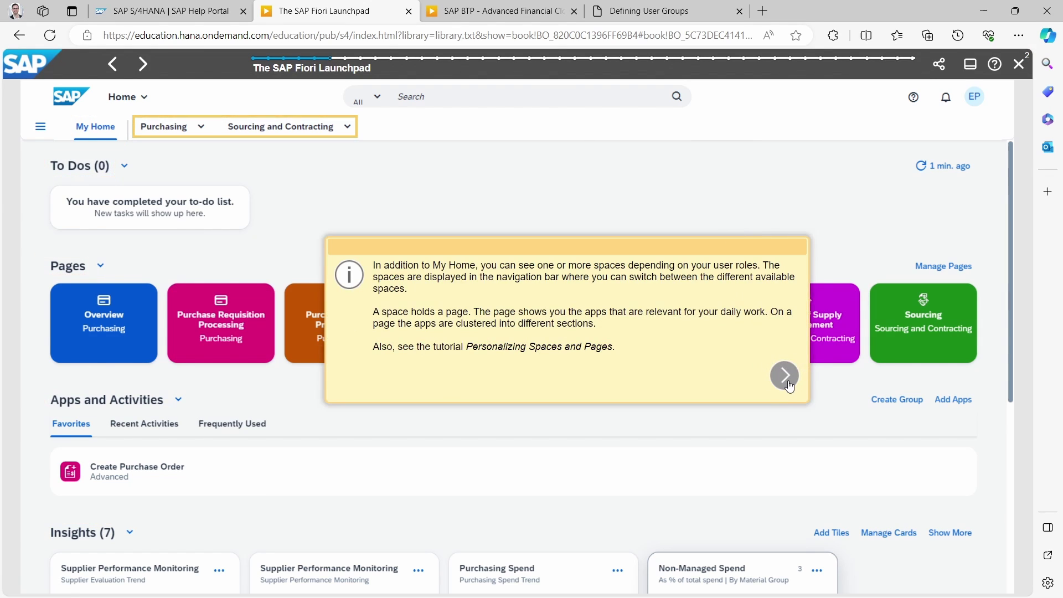
Continue the tour through spaces, global search and in-app help, then open the Notifications panel
left_click(786, 382)
left_click(893, 407)
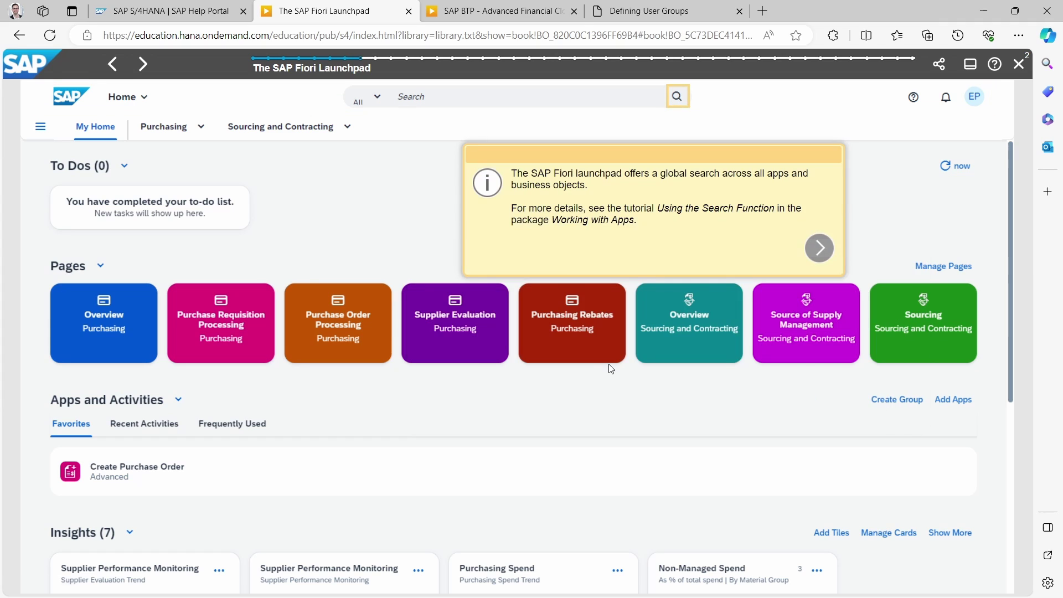
left_click(819, 248)
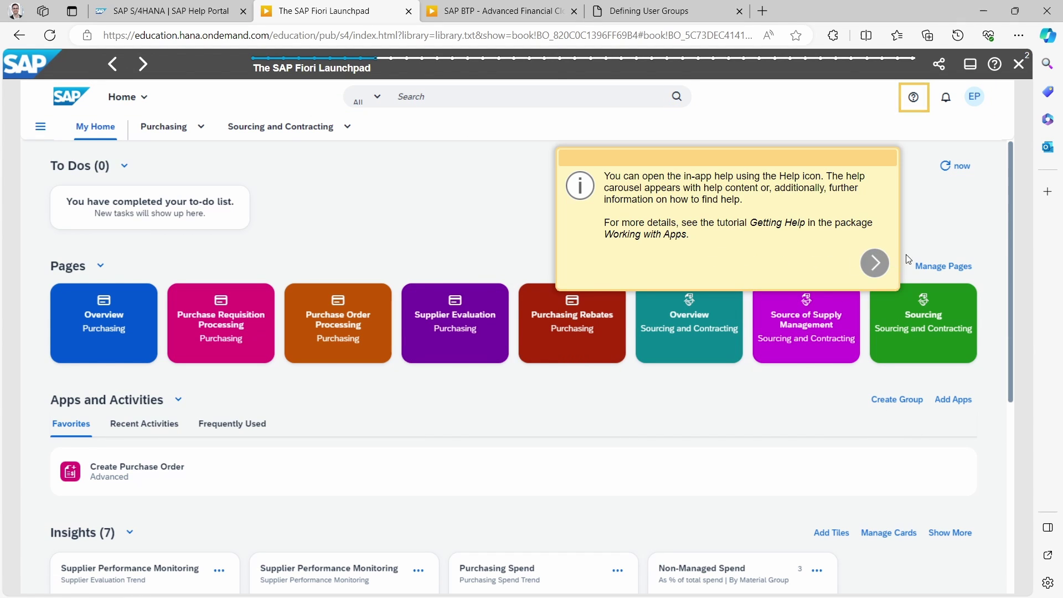
left_click(877, 264)
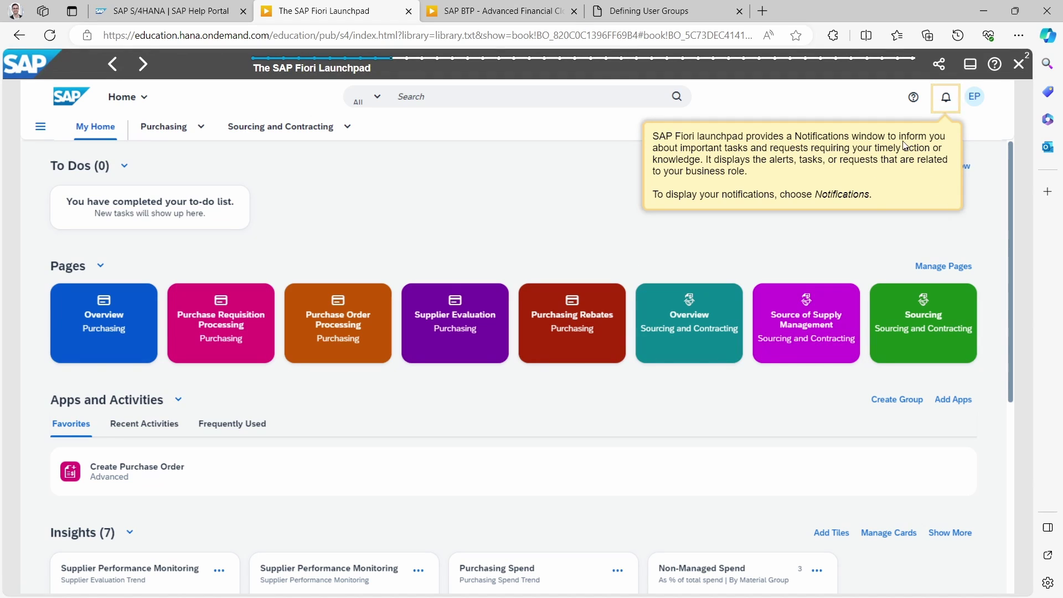
left_click(946, 101)
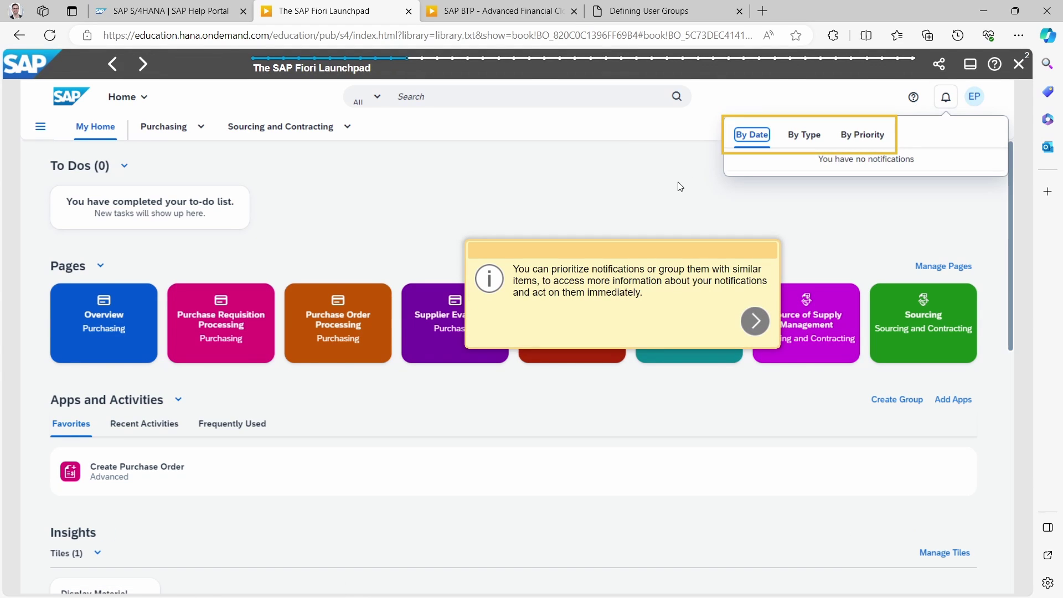
Advance the tour and close the Notifications panel so it reaches the User Actions Menu step
left_click(756, 321)
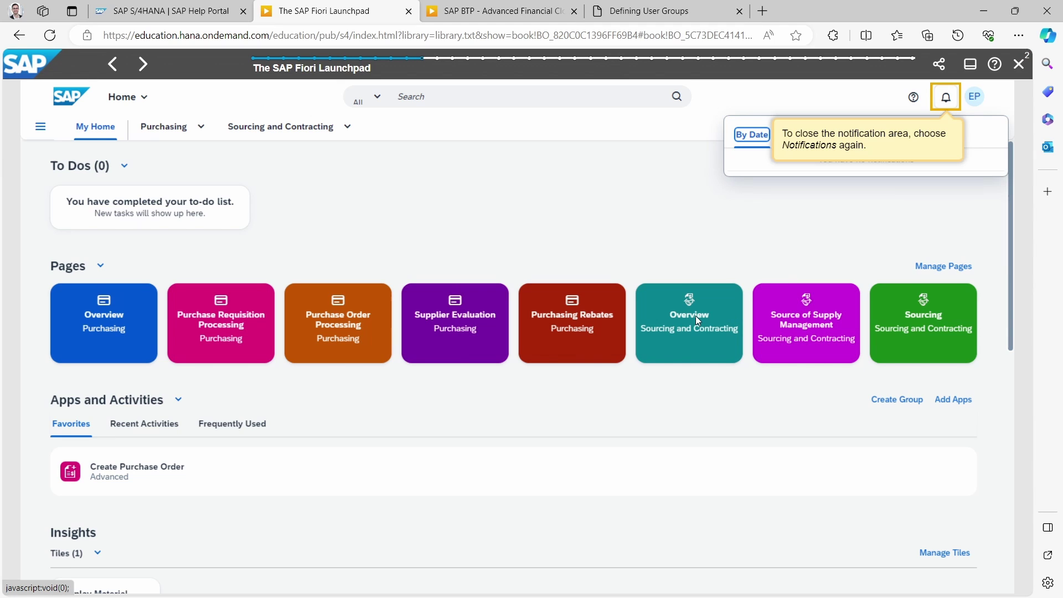
left_click(947, 99)
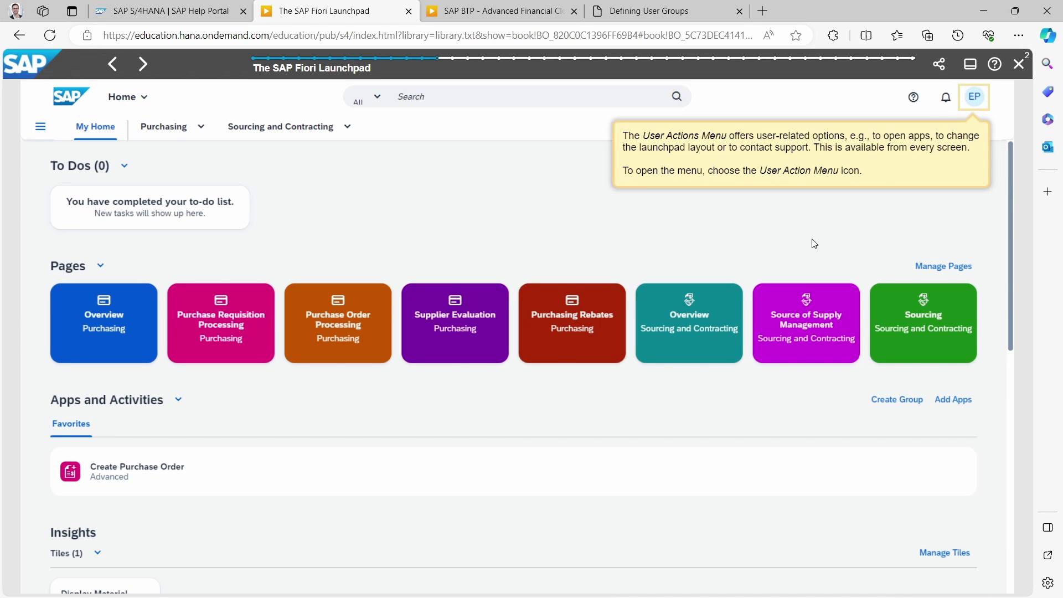